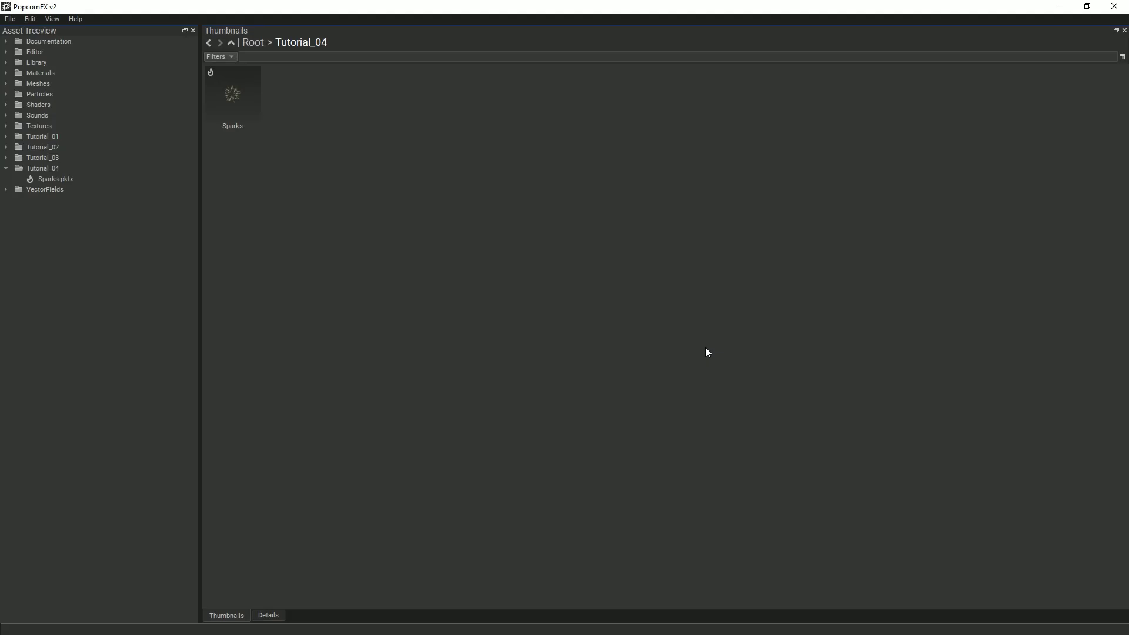
- Clone the Sparks effect as Sparks_2 and open the copy for editing
right_click(249, 94)
left_click(281, 166)
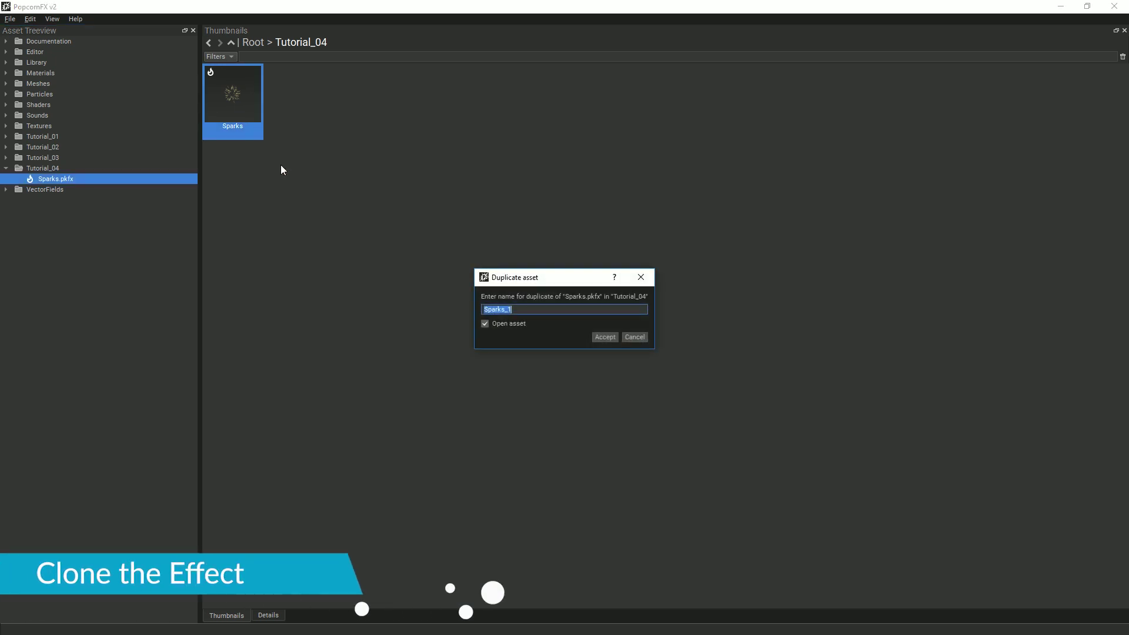
type("2")
key("Return")
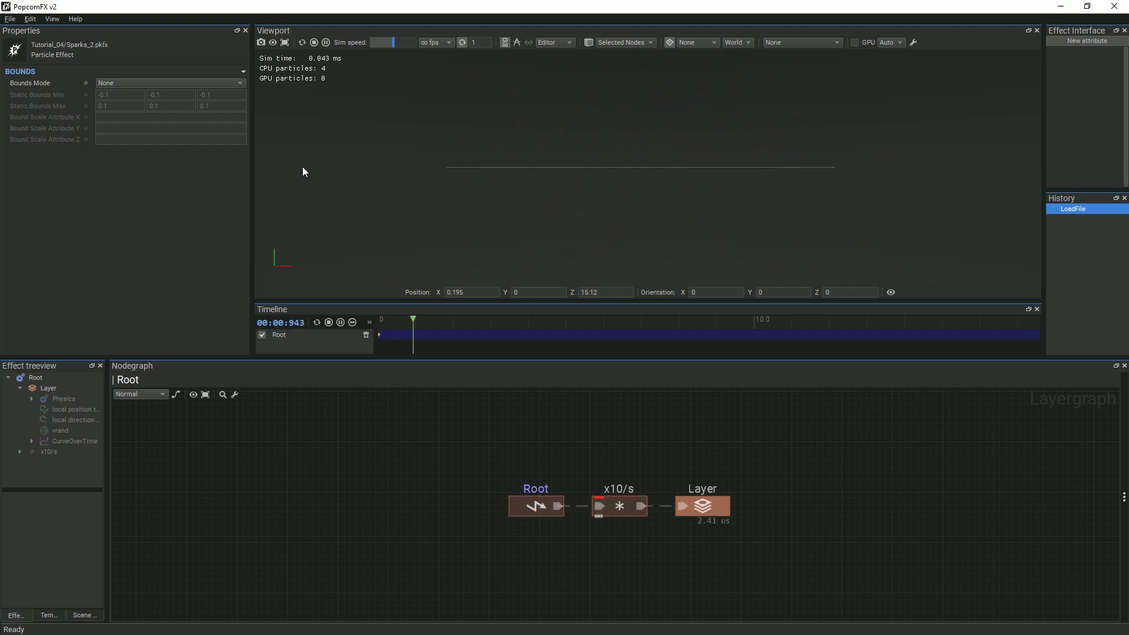
- Frame the grid from slightly above and save that view as the scene camera
scroll(672, 156, "down", 5)
middle_click_drag(780, 139, 757, 350)
middle_click_drag(775, 204, 825, 329)
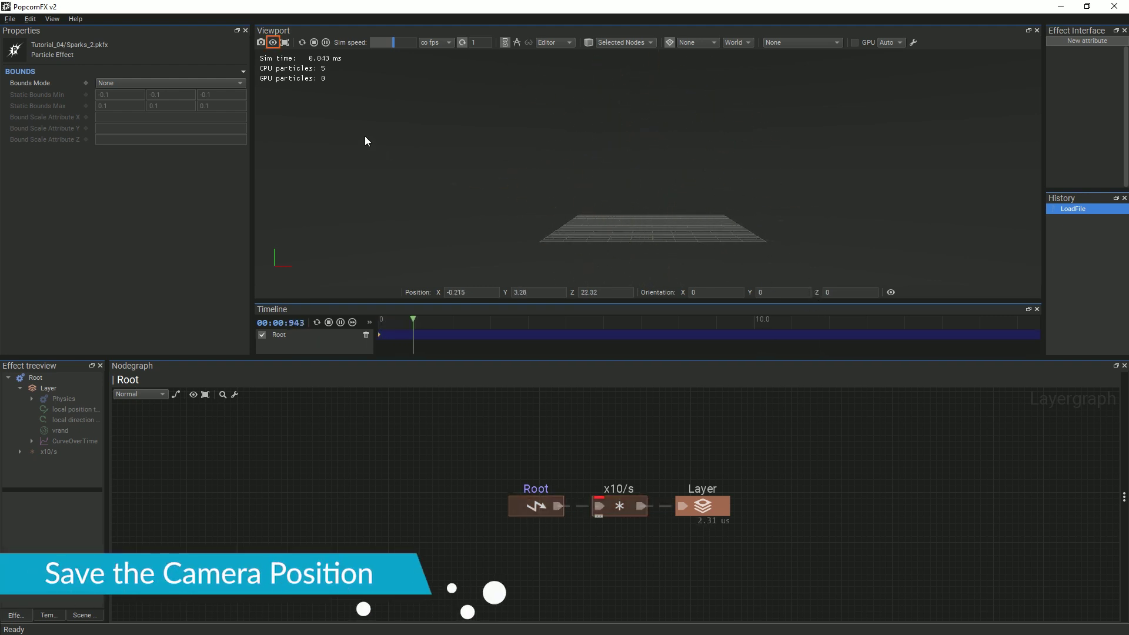
left_click(273, 43)
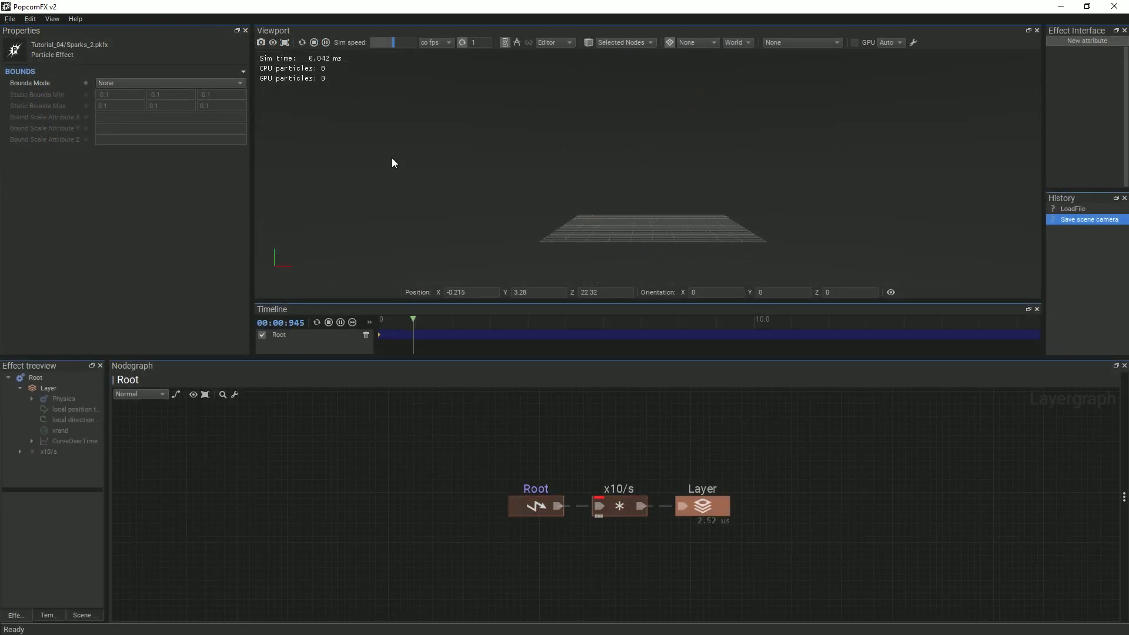
- Set the effect's loop delay to 0.3
left_click(471, 43)
type("0.3")
key("Return")
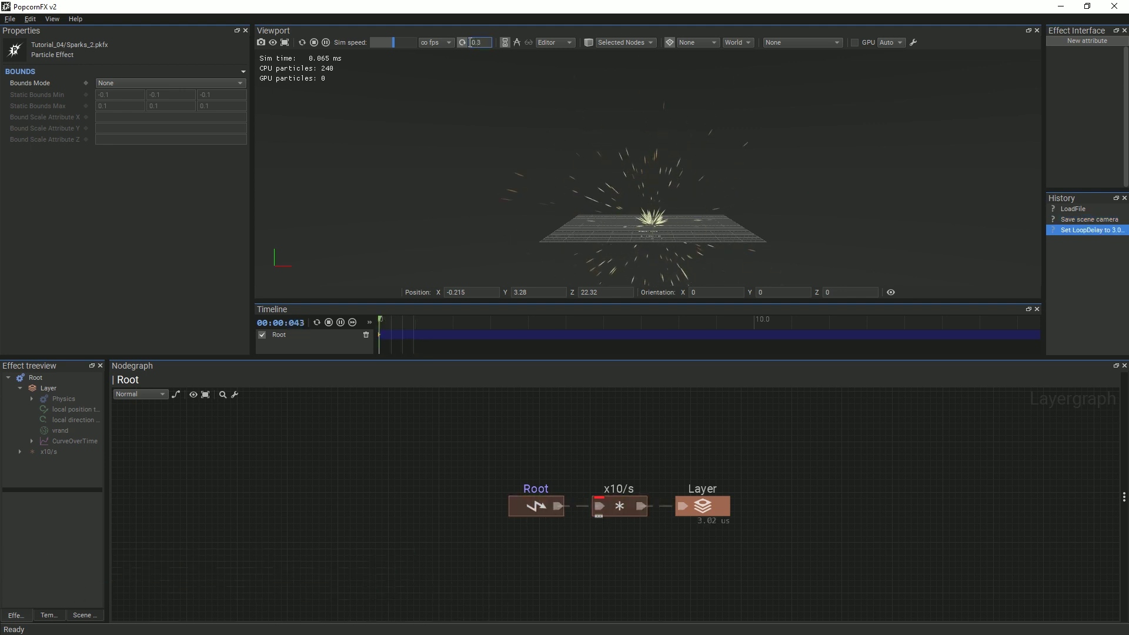
- Rename the Layer node to Lines and open its node graph
left_click(689, 494)
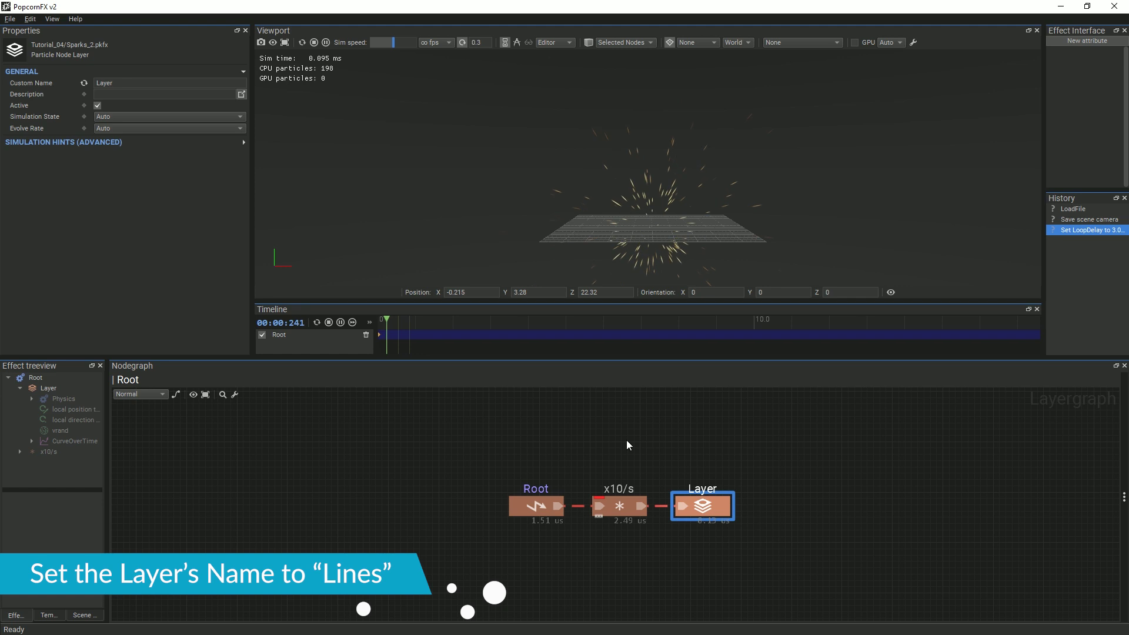
left_click_drag(229, 83, 88, 84)
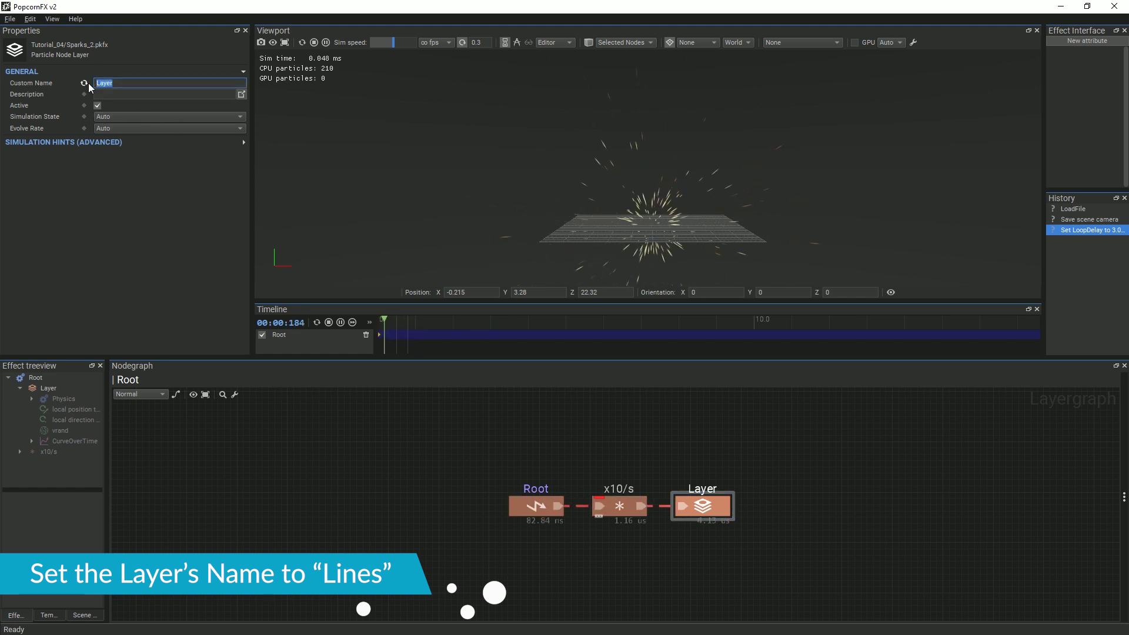
type("Lines")
key("Return")
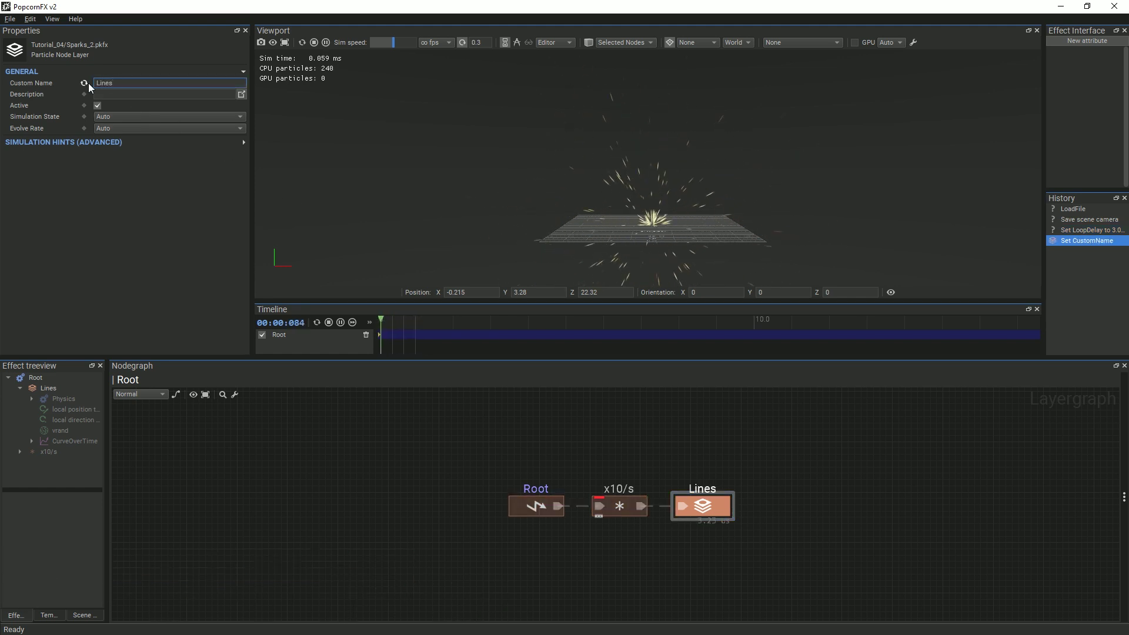
double_click(696, 500)
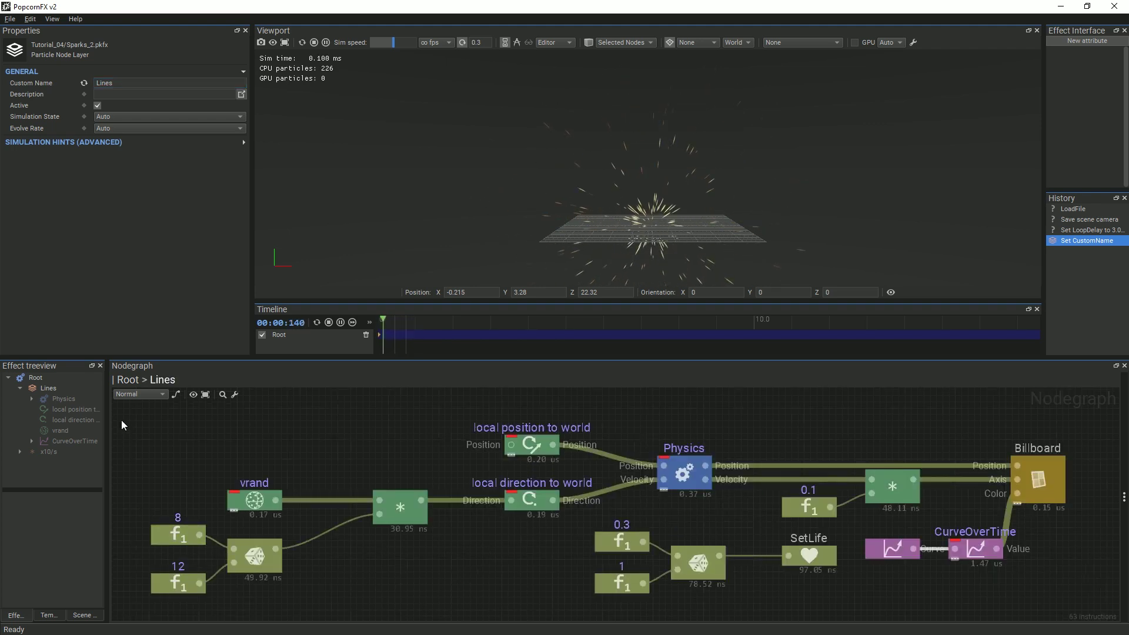
- Group the vrand, local-to-world and Physics nodes into a SparksPhysics subgraph beside the Billboard
left_click_drag(122, 411, 541, 605)
left_click(542, 606, "ctrl")
left_click(676, 466, "ctrl")
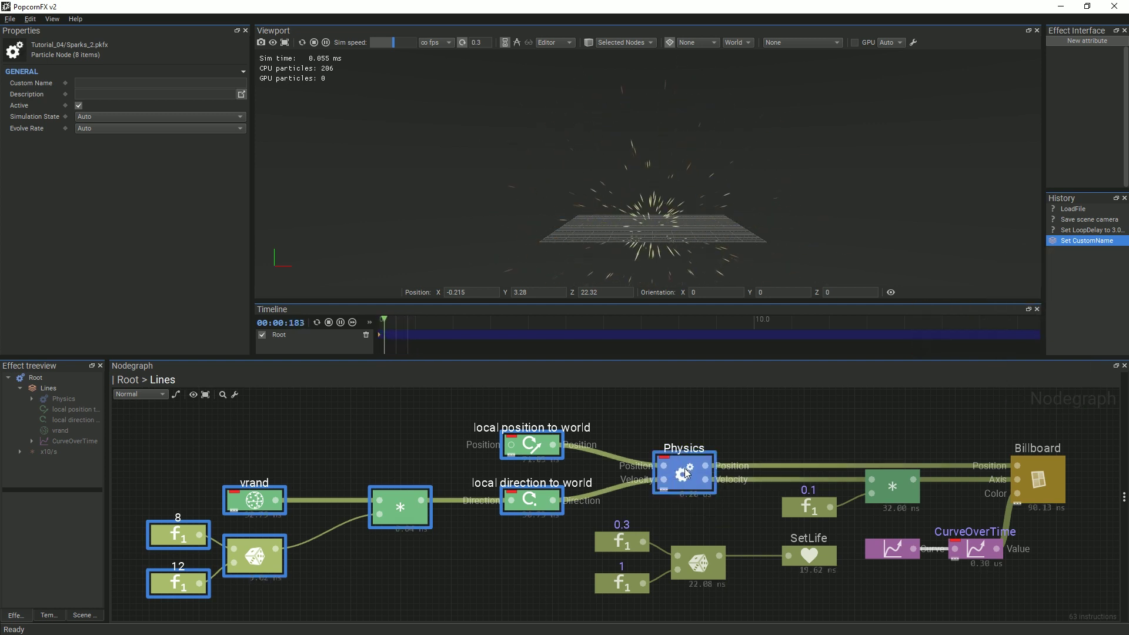
right_click(686, 472)
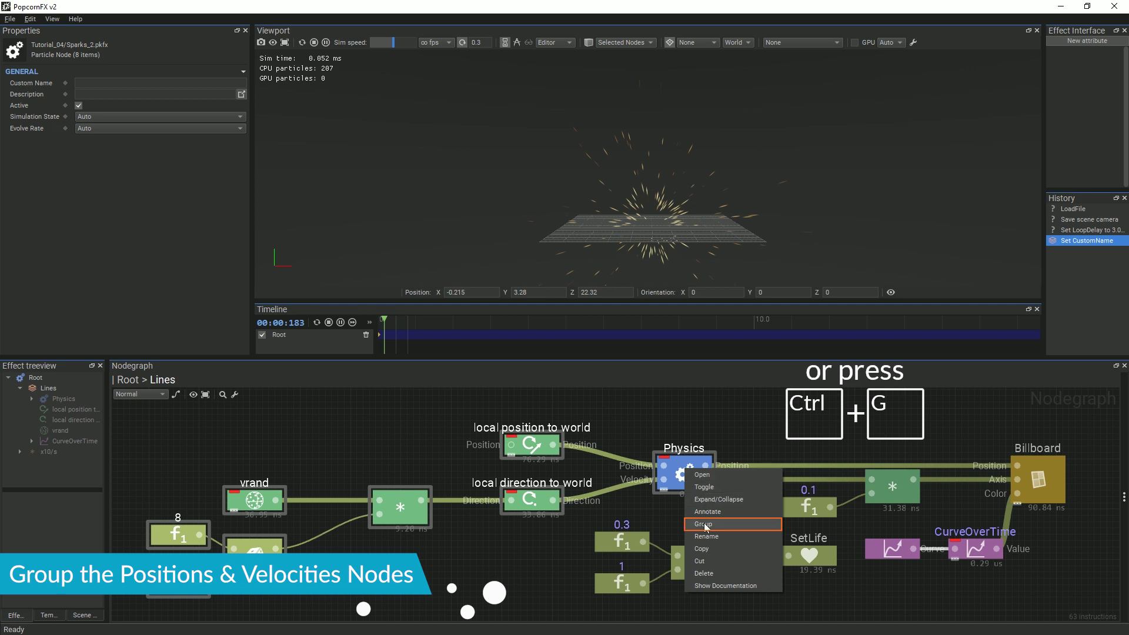
left_click(697, 520)
type("Spark")
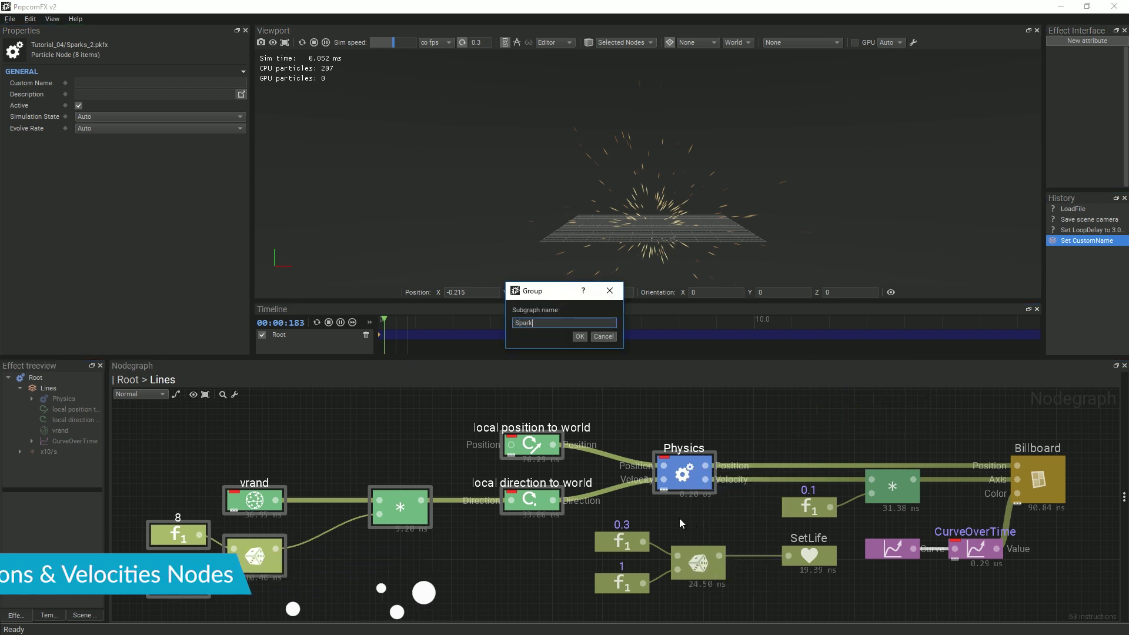
type("sPhysics")
key("Return")
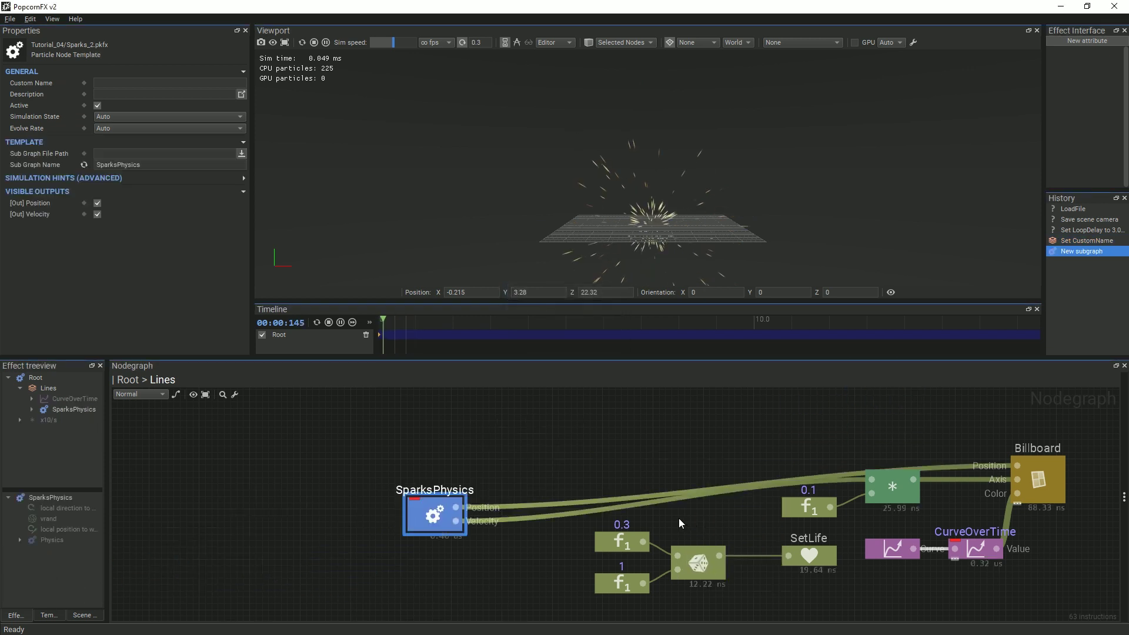
left_click_drag(441, 516, 703, 474)
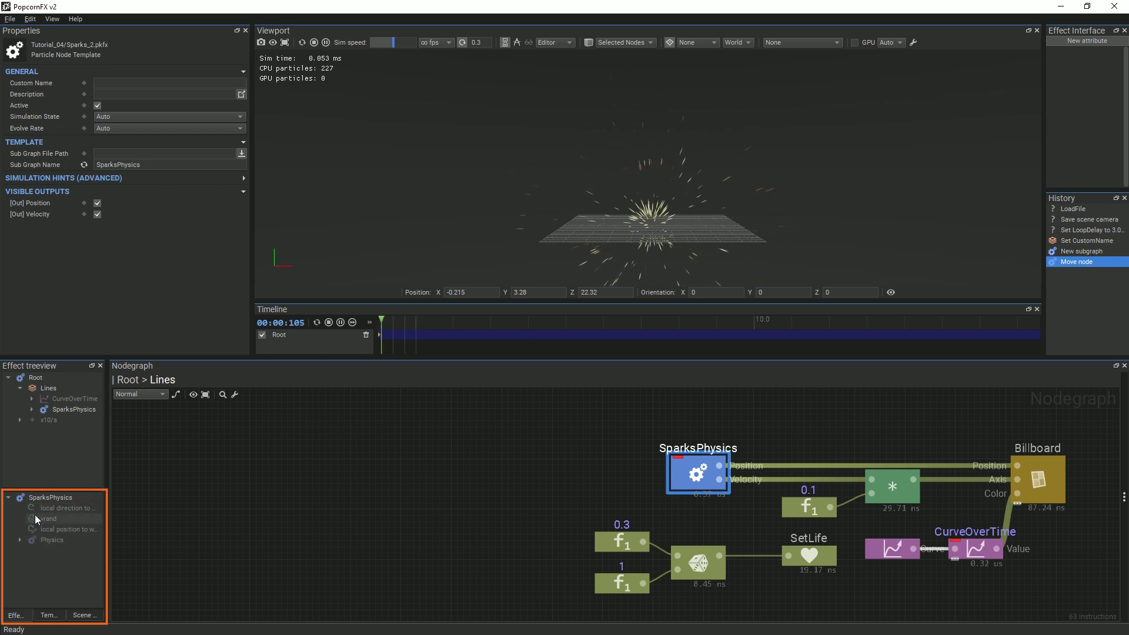
- Move the Position and Velocity outputs right inside SparksPhysics, then return to the Lines graph
left_click(11, 499)
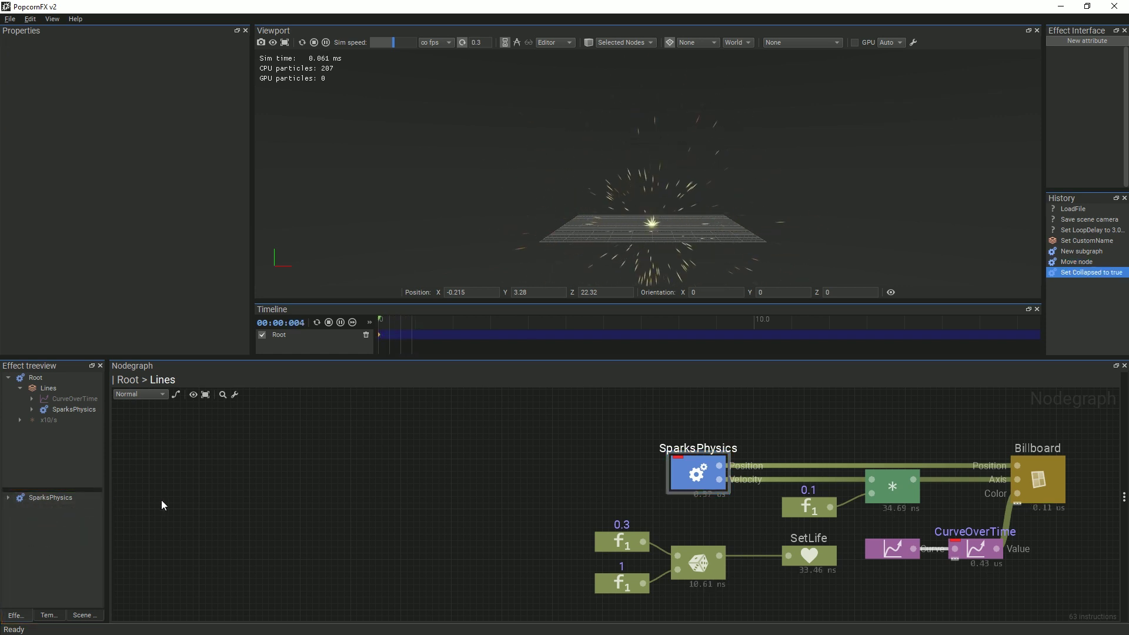
double_click(697, 481)
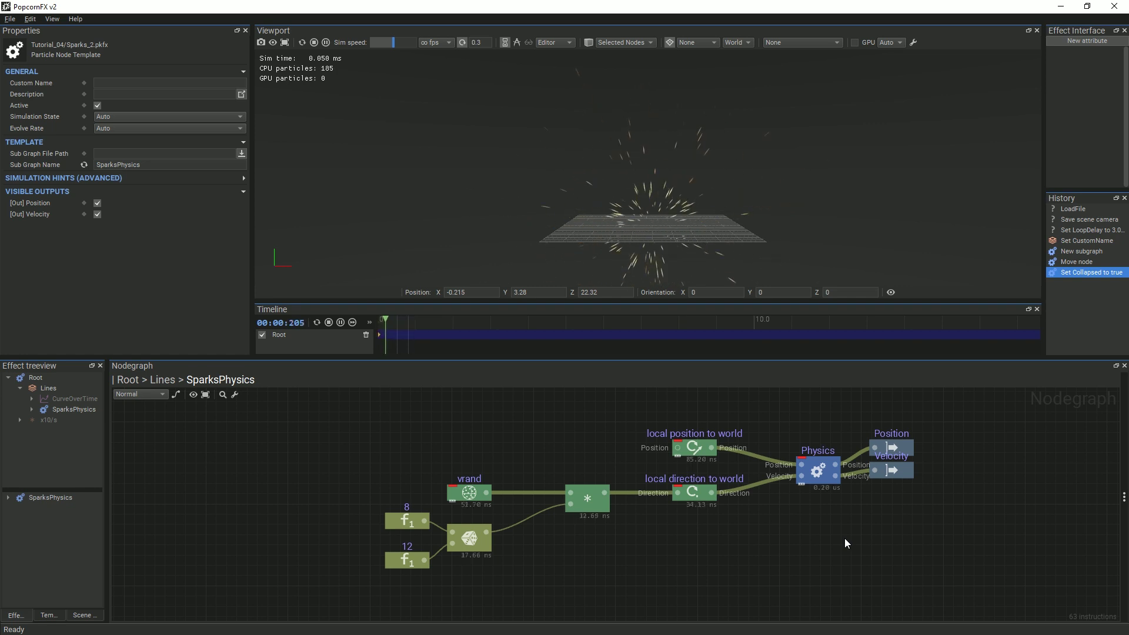
left_click_drag(941, 513, 930, 459)
left_click(1006, 465)
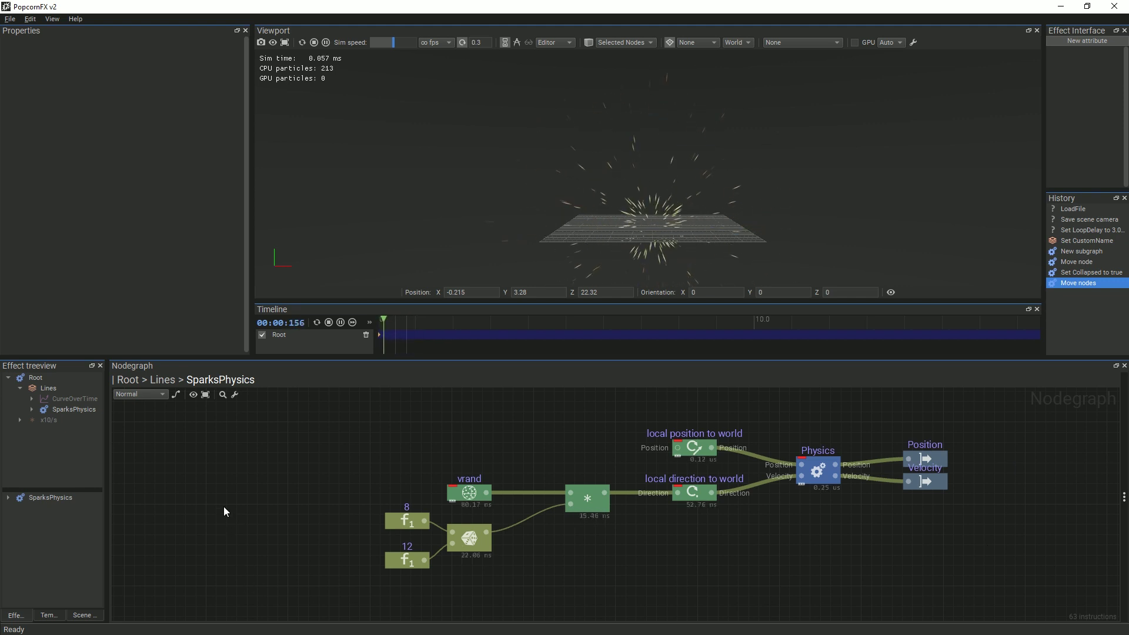
left_click(157, 380)
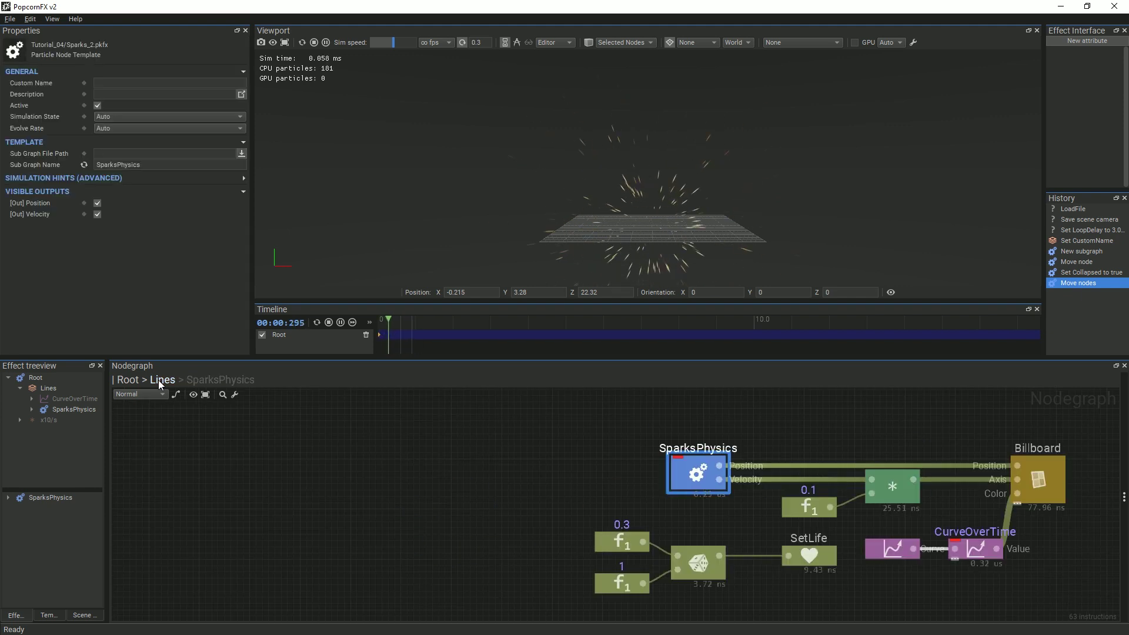
left_click_drag(533, 520, 707, 599)
- Group the 0.3, 1 and random nodes into a SparksLife subgraph placed beside SetLife
right_click(702, 569)
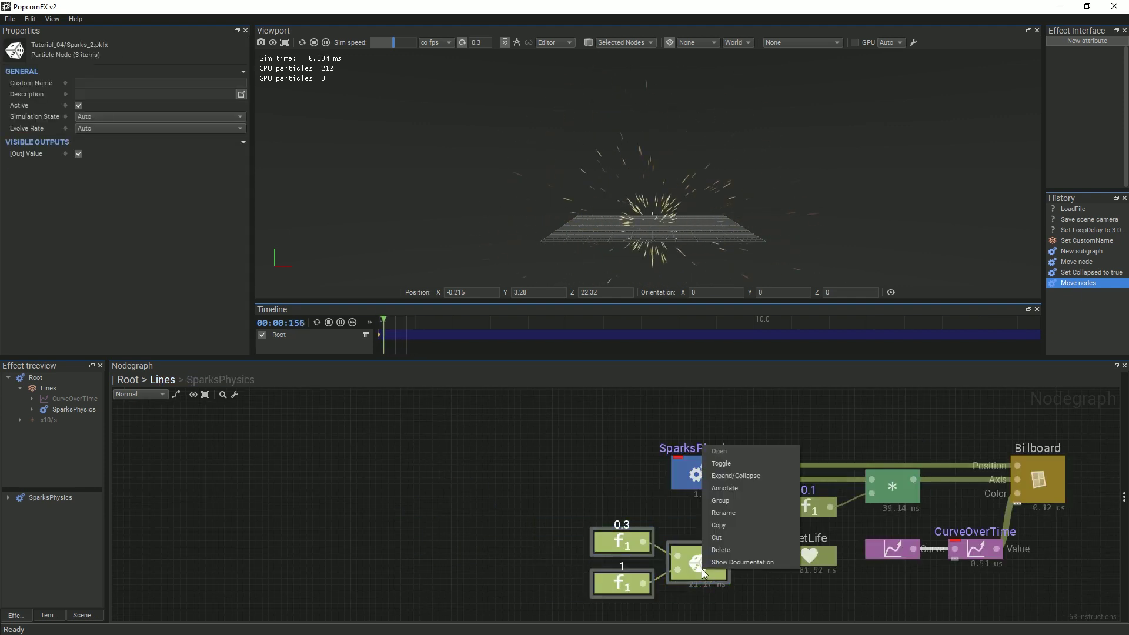
left_click(716, 501)
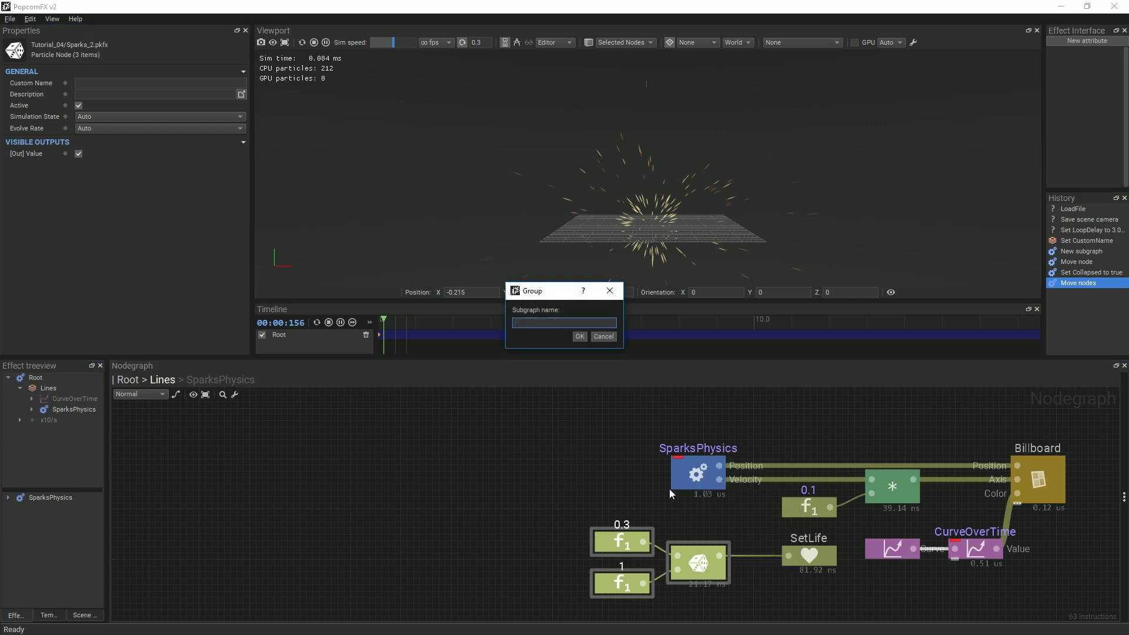
type("SparksLife")
key("Return")
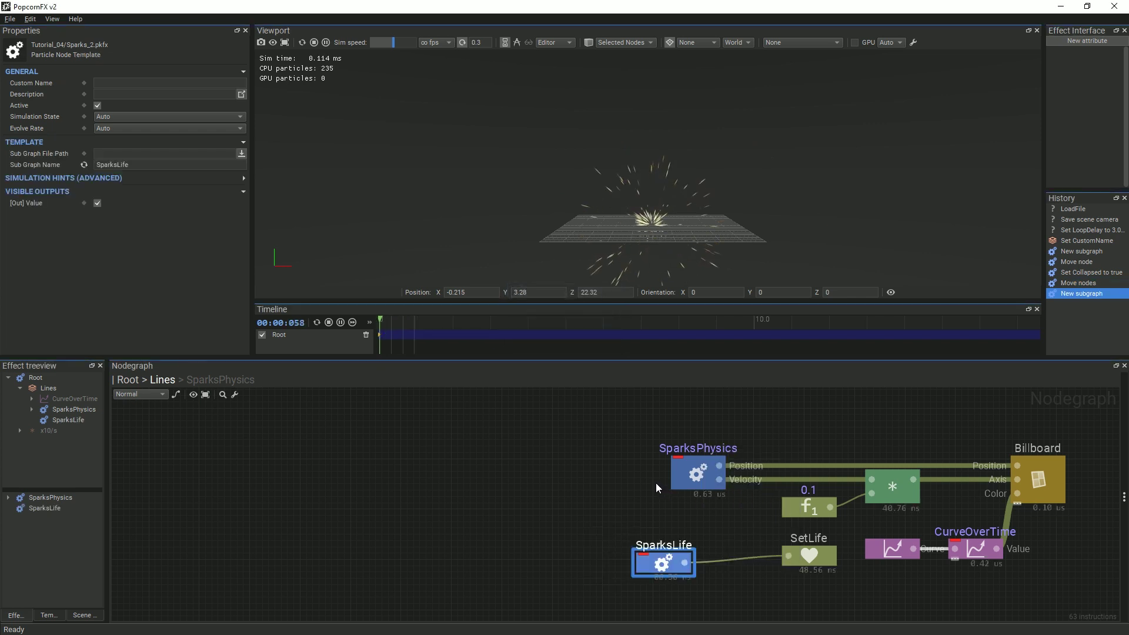
left_click_drag(656, 572, 691, 563)
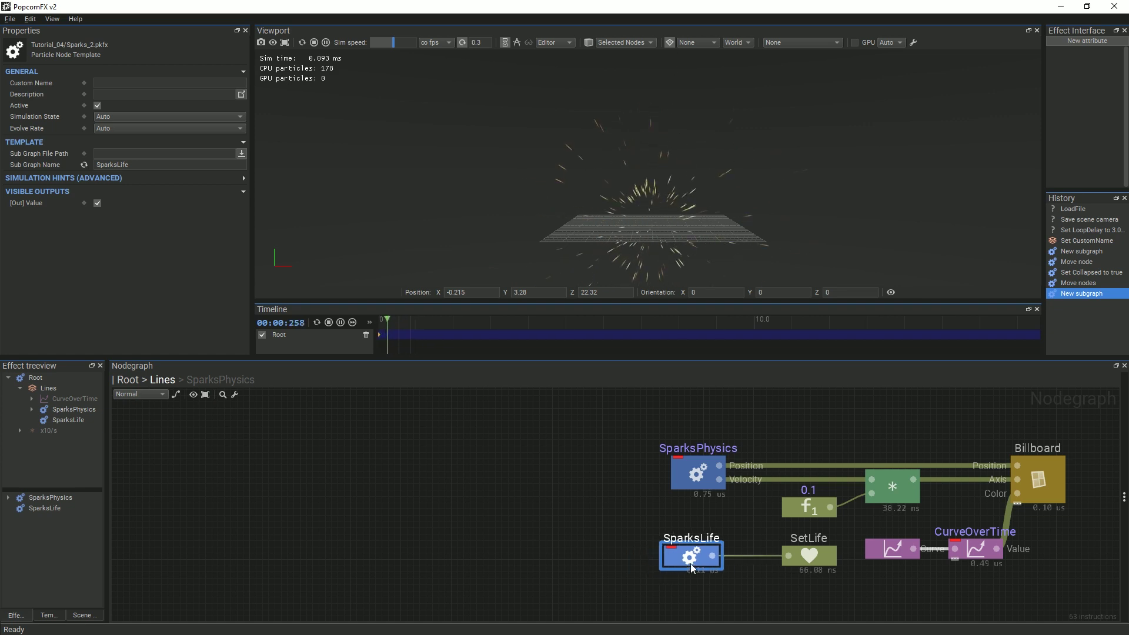
middle_click_drag(616, 550, 341, 537)
left_click(205, 395)
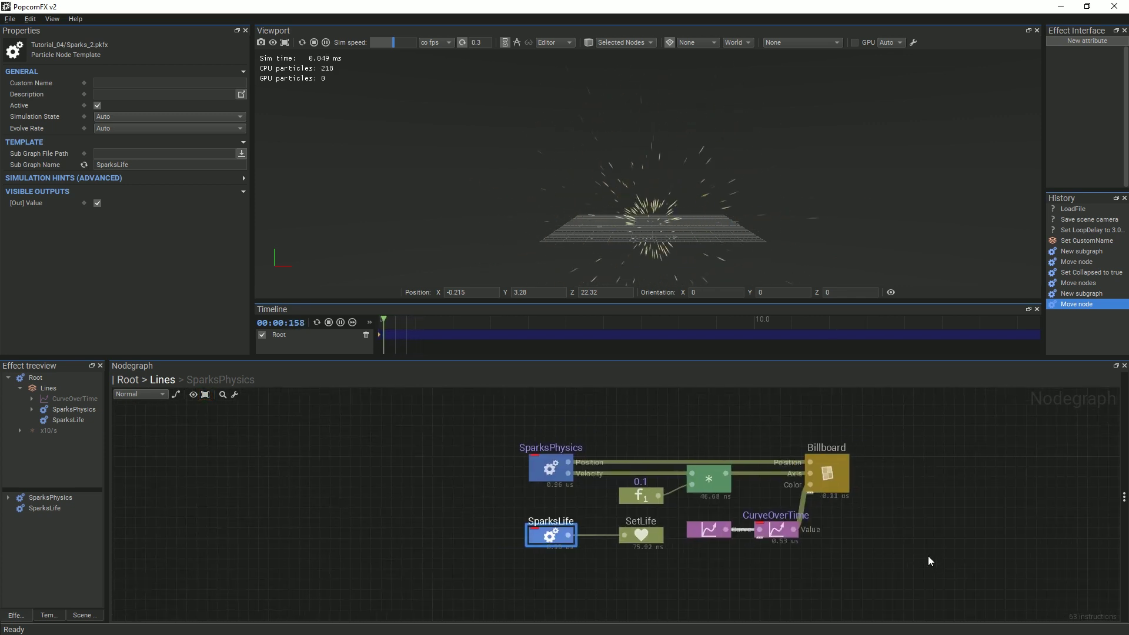
left_click(858, 550)
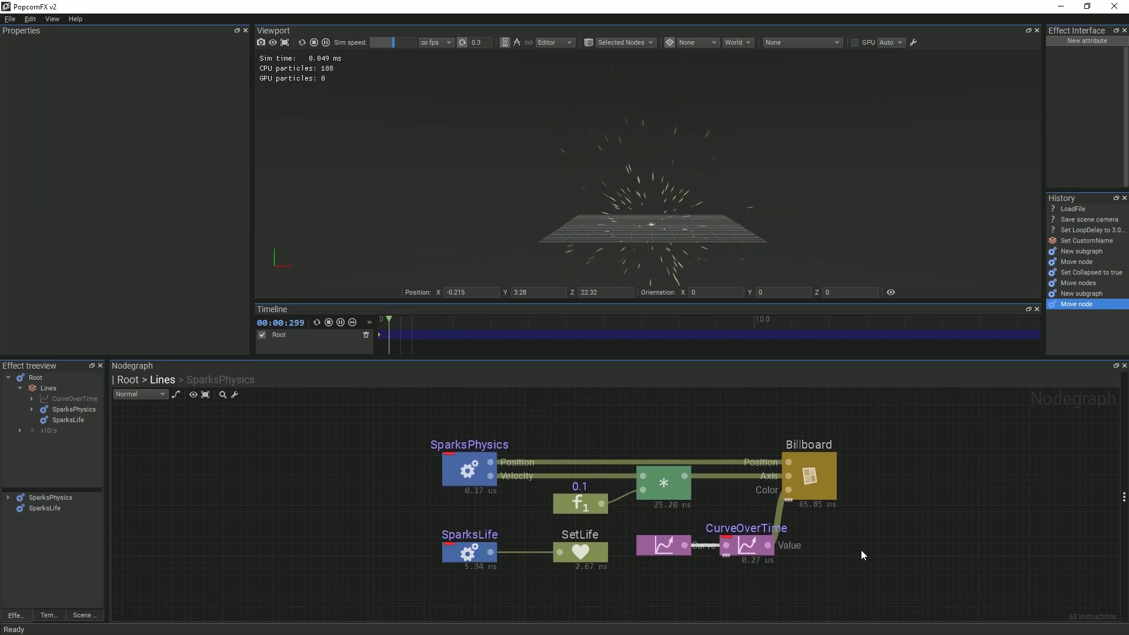
- In the root graph, create a new layer named Points spawned from the x10/s spawner
left_click(194, 399)
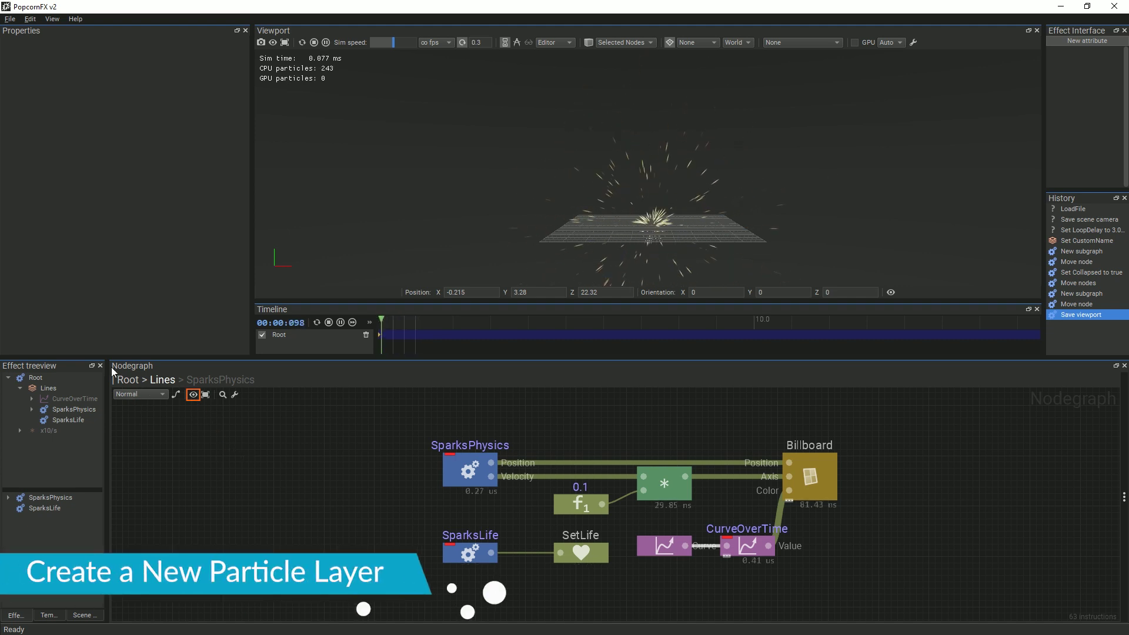
left_click(127, 379)
left_click_drag(641, 507, 687, 555)
type("layer")
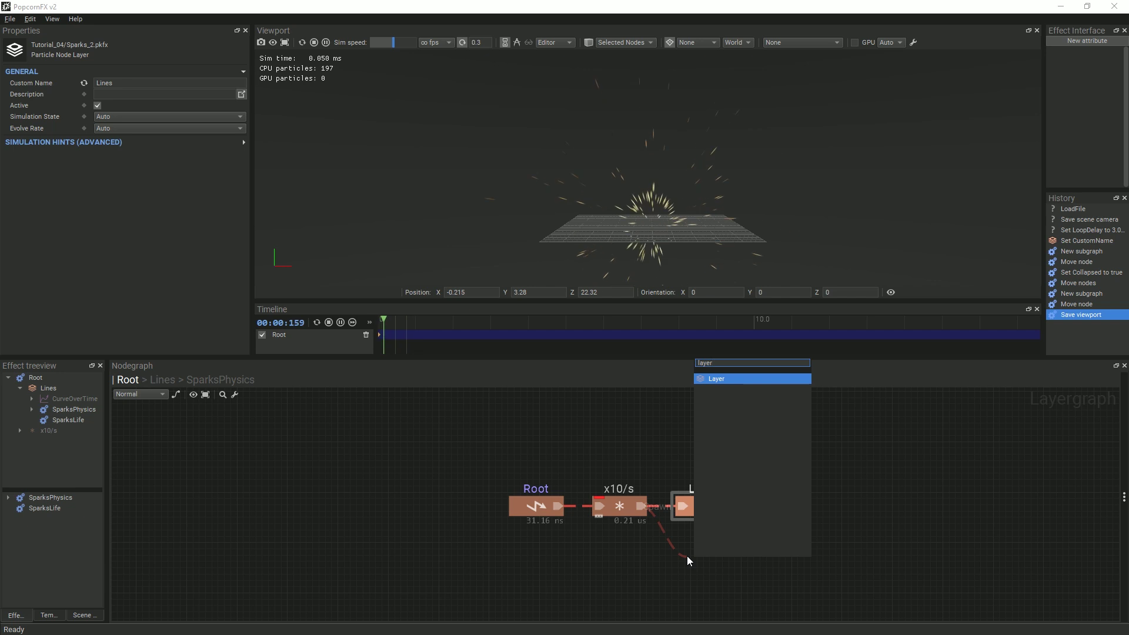
key("Return")
left_click(153, 83)
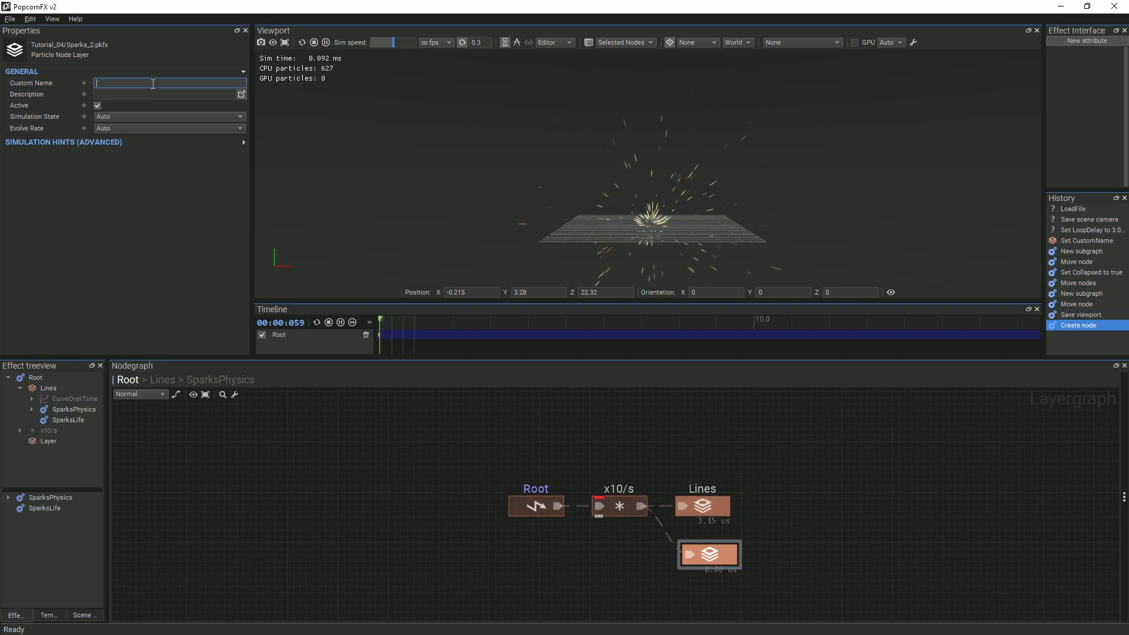
type("Points")
key("Return")
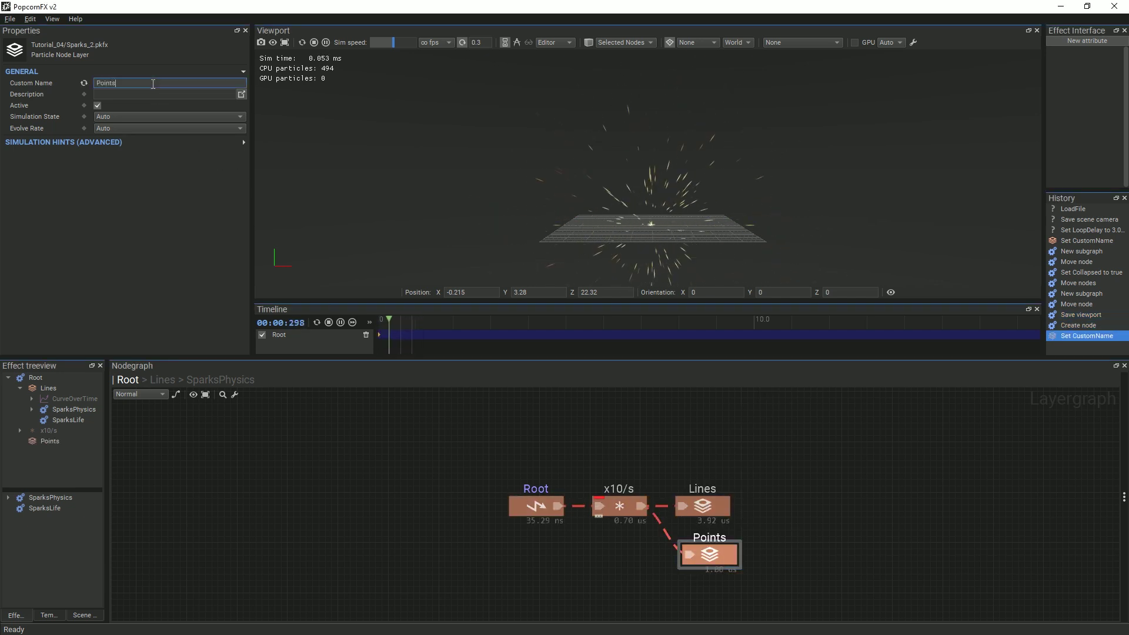
left_click_drag(722, 511, 725, 486)
- In the Points graph, add the SparksLife template and connect it to the Life input
double_click(725, 555)
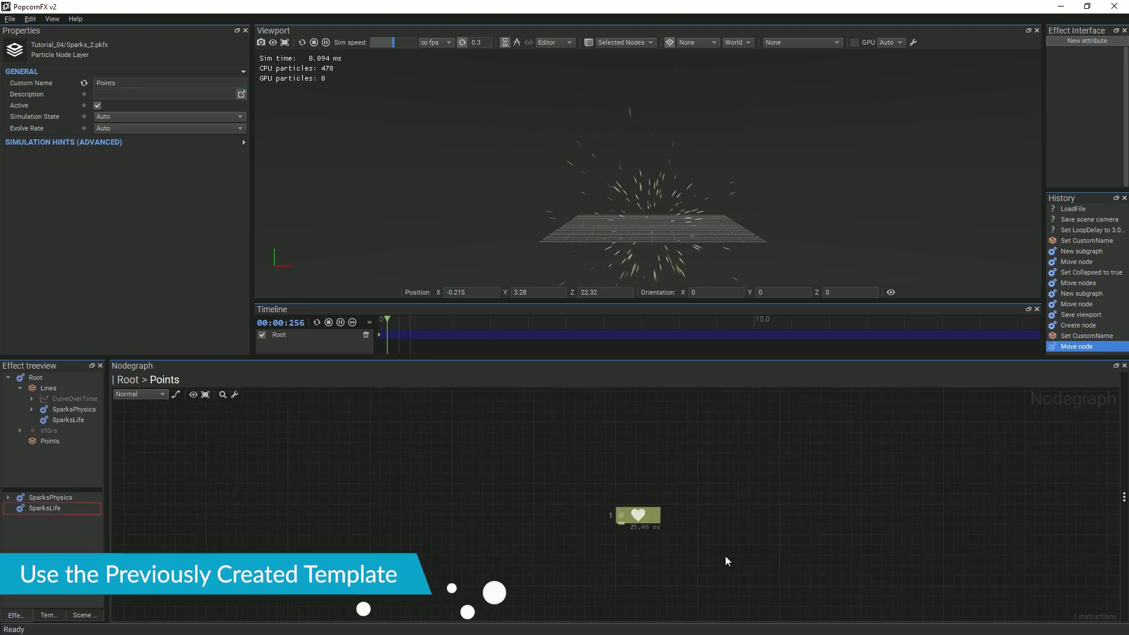
left_click_drag(61, 508, 620, 516)
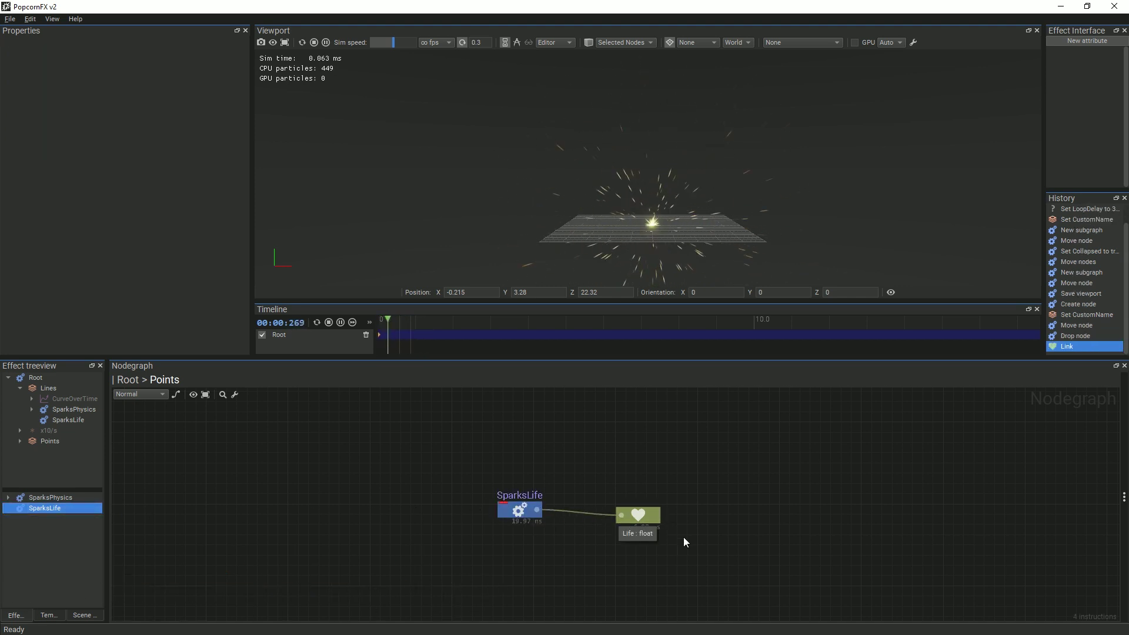
left_click_drag(683, 538, 488, 486)
left_click_drag(625, 509, 630, 448)
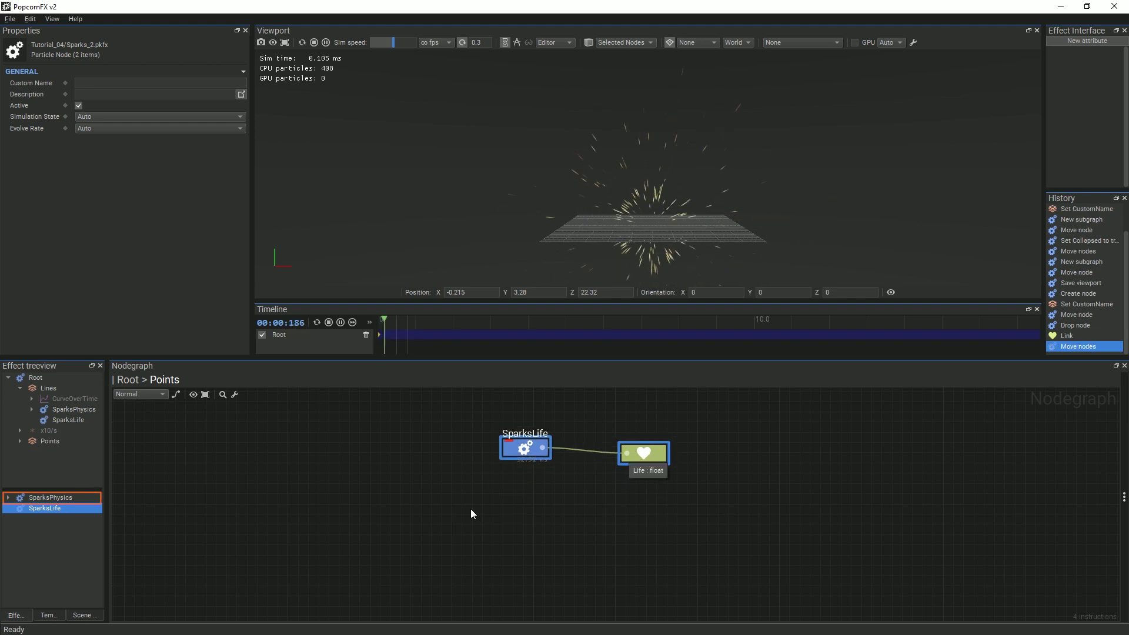
left_click(351, 499)
- Add the SparksPhysics template with a billboard renderer driven by its Position, then return to root
left_click_drag(511, 510, 646, 520)
type("vel")
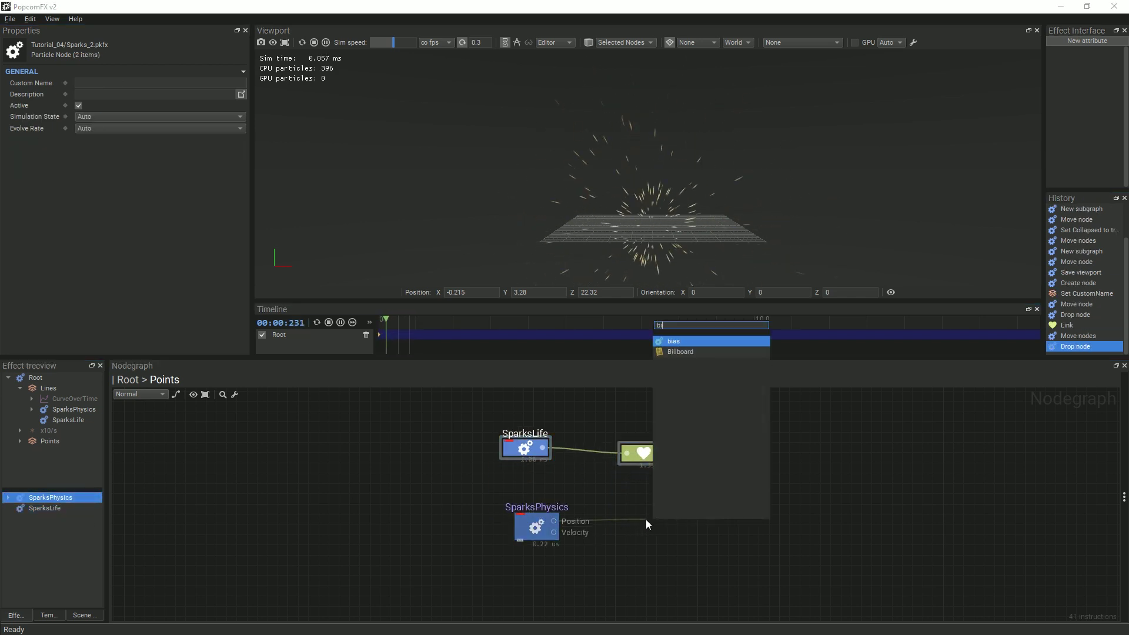
key("Escape")
left_click(645, 519)
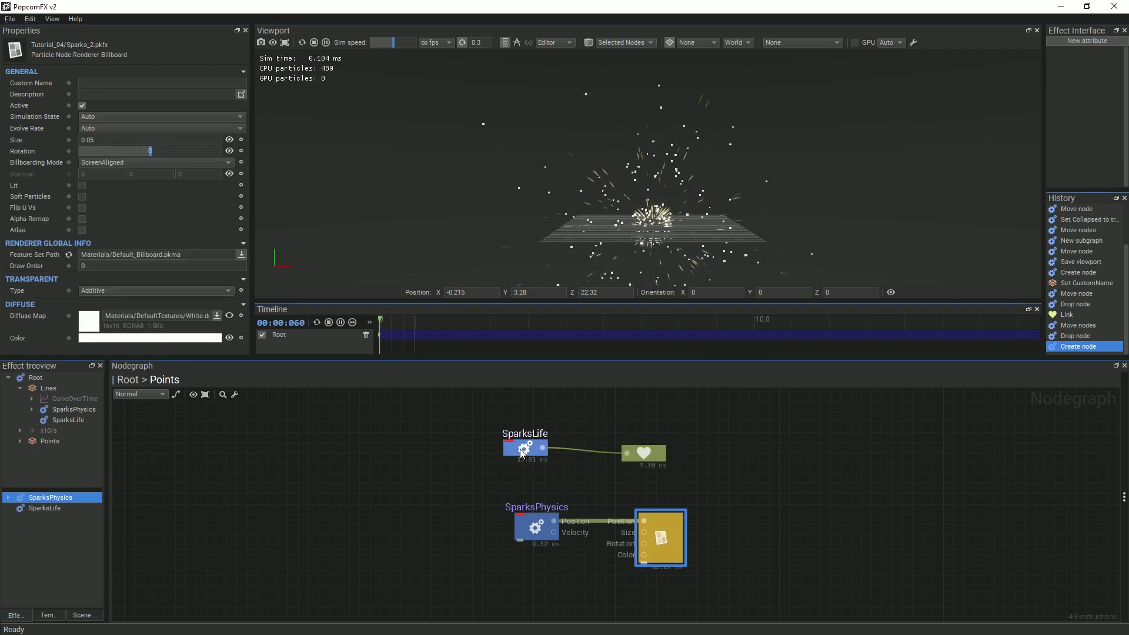
left_click_drag(520, 447, 531, 464)
left_click_drag(650, 455, 665, 465)
left_click(795, 564)
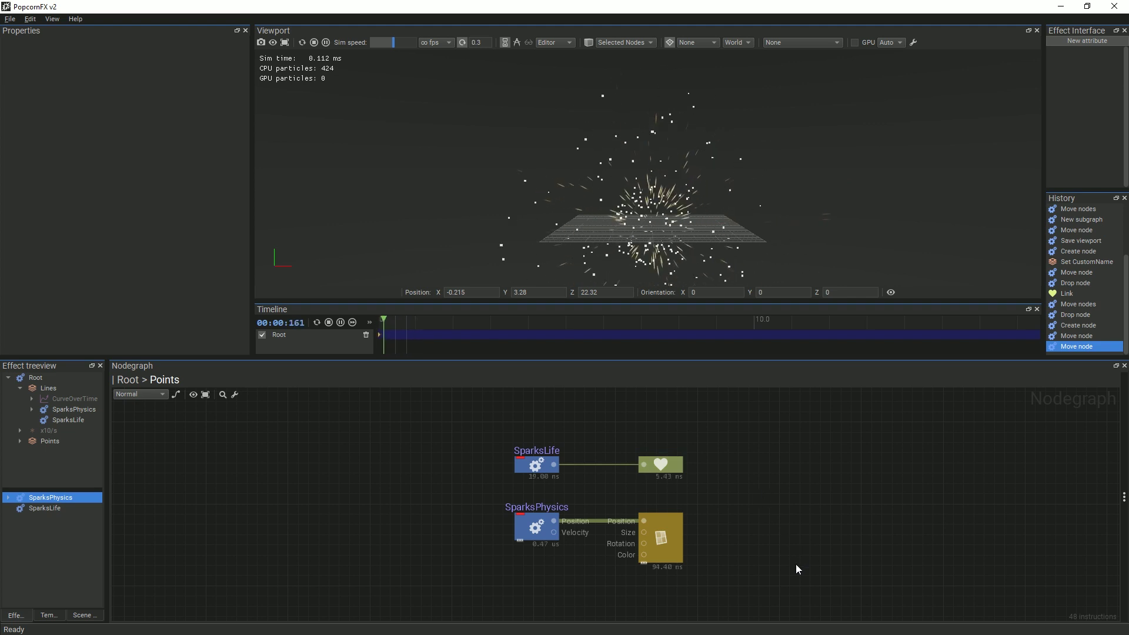
left_click(340, 323)
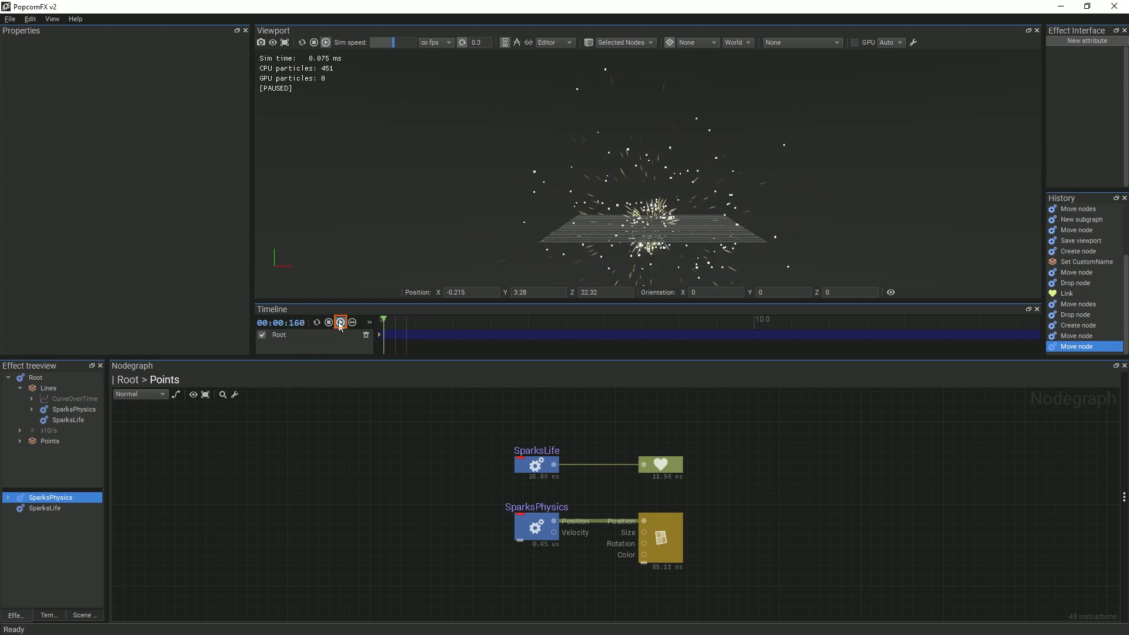
left_click(340, 323)
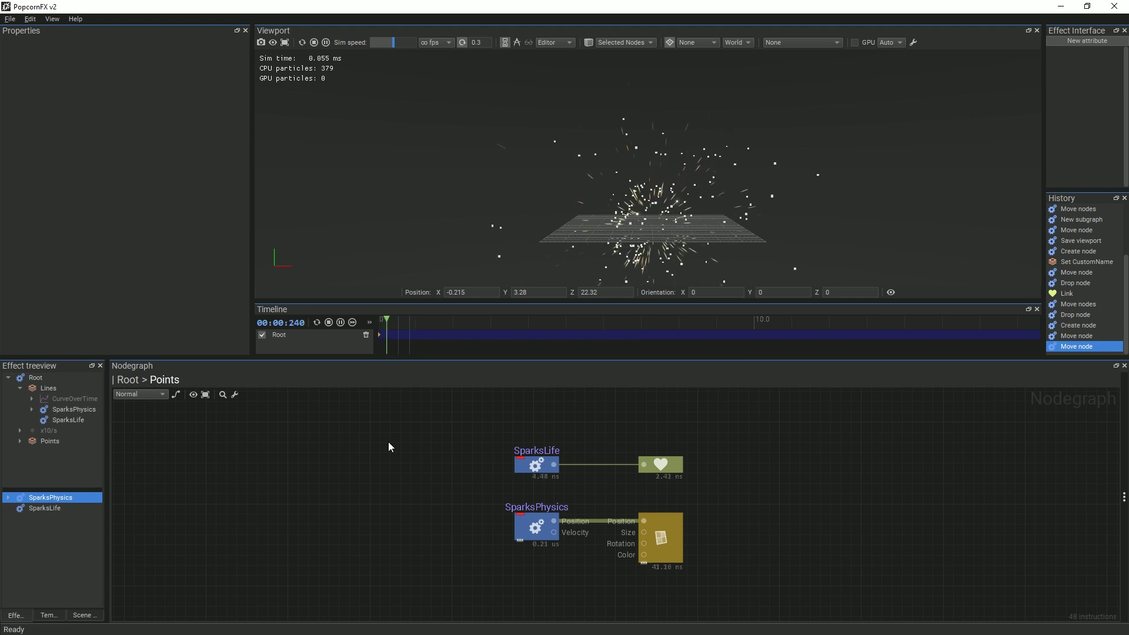
left_click(128, 380)
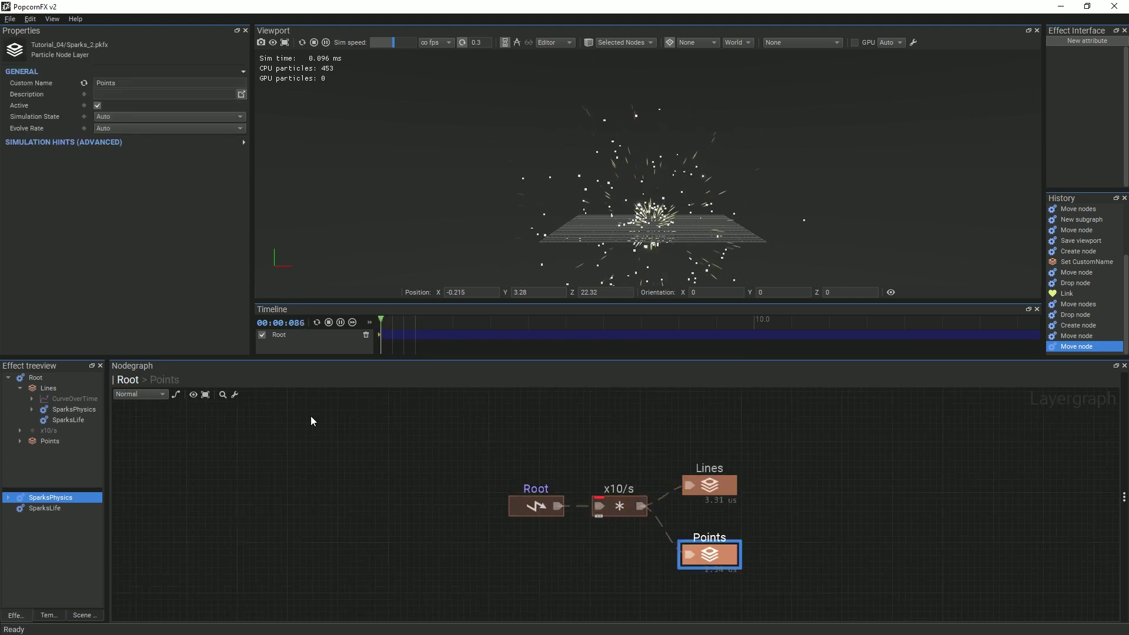
- Deactivate the Lines layer with Toggle (Ctrl+T)
right_click(721, 482)
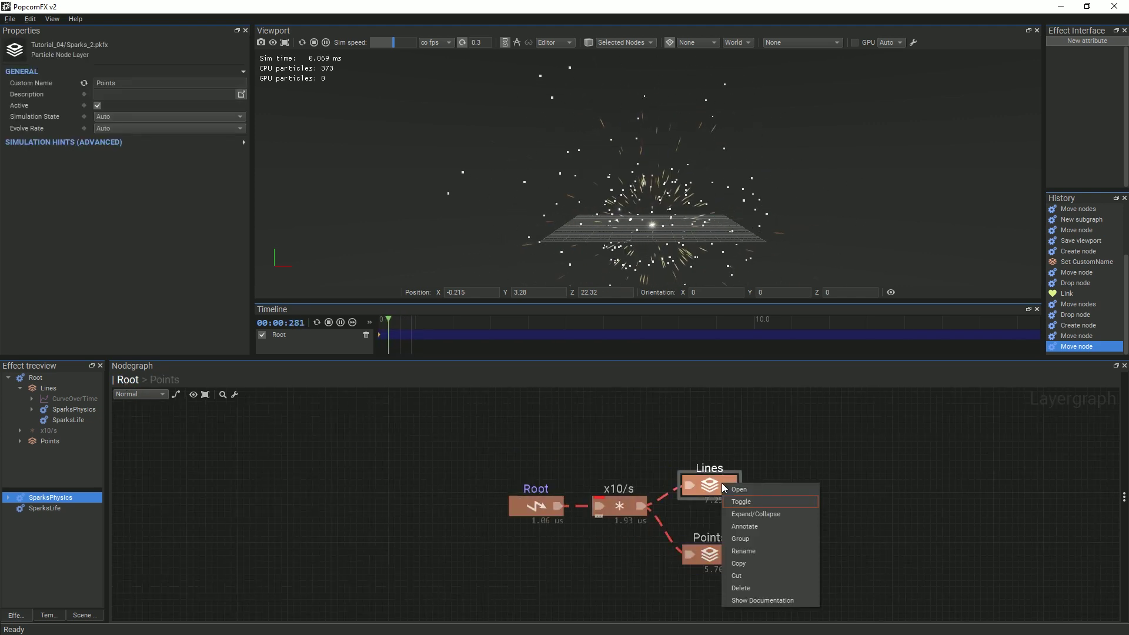
left_click(740, 502)
left_click(728, 484)
key("ctrl+t")
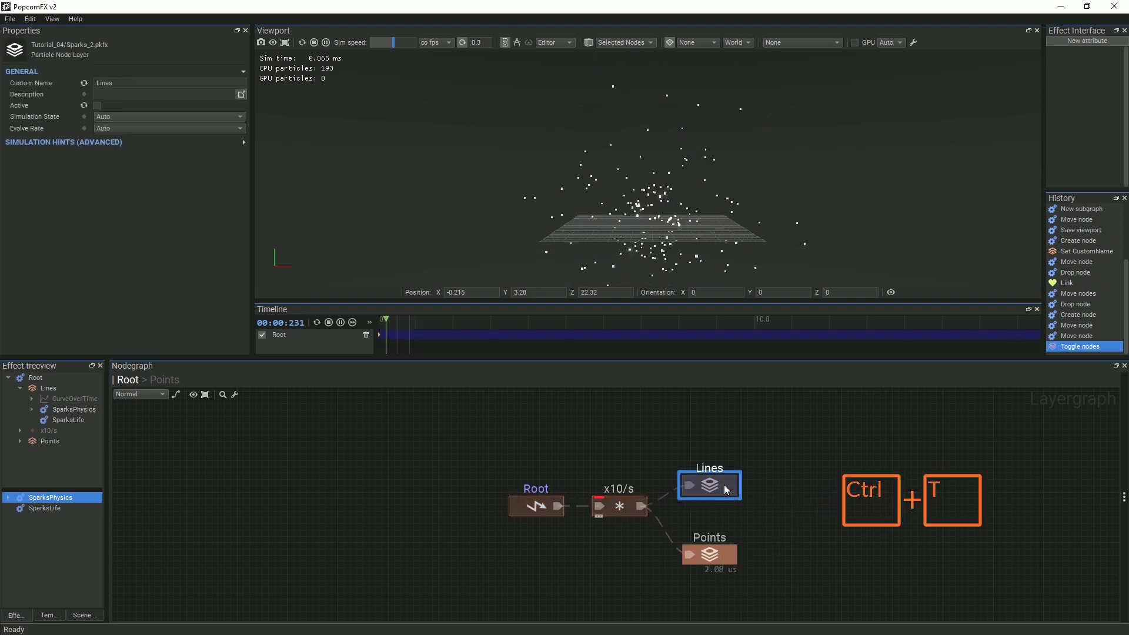
- Set the Points billboard's Diffuse Map to BB_Glow_02_64.dds
double_click(723, 556)
left_click(676, 537)
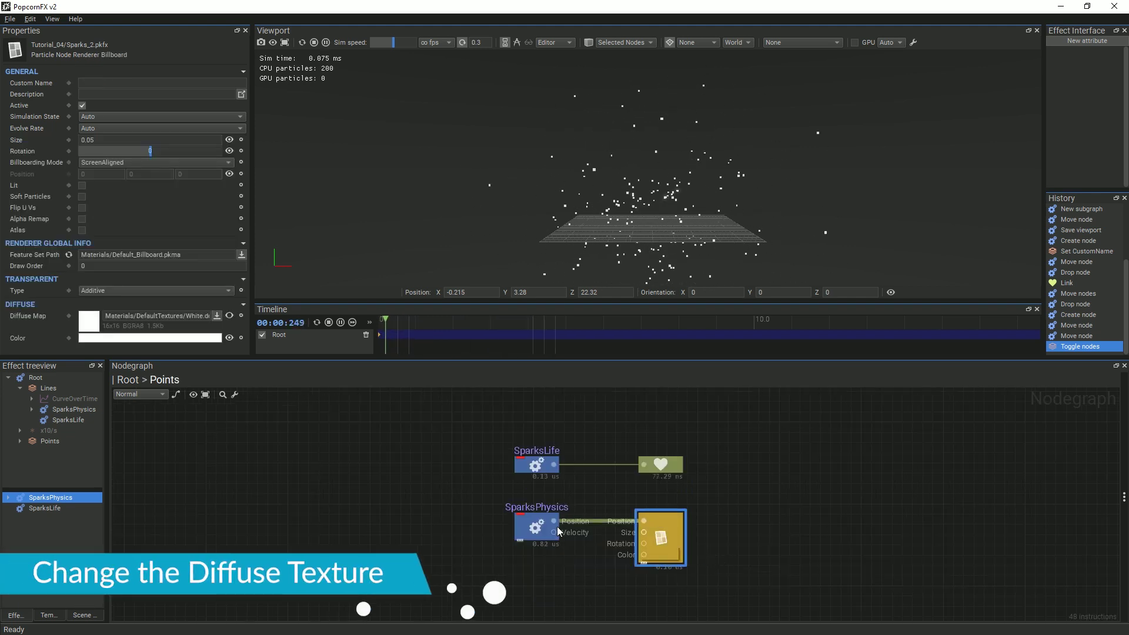
left_click(218, 316)
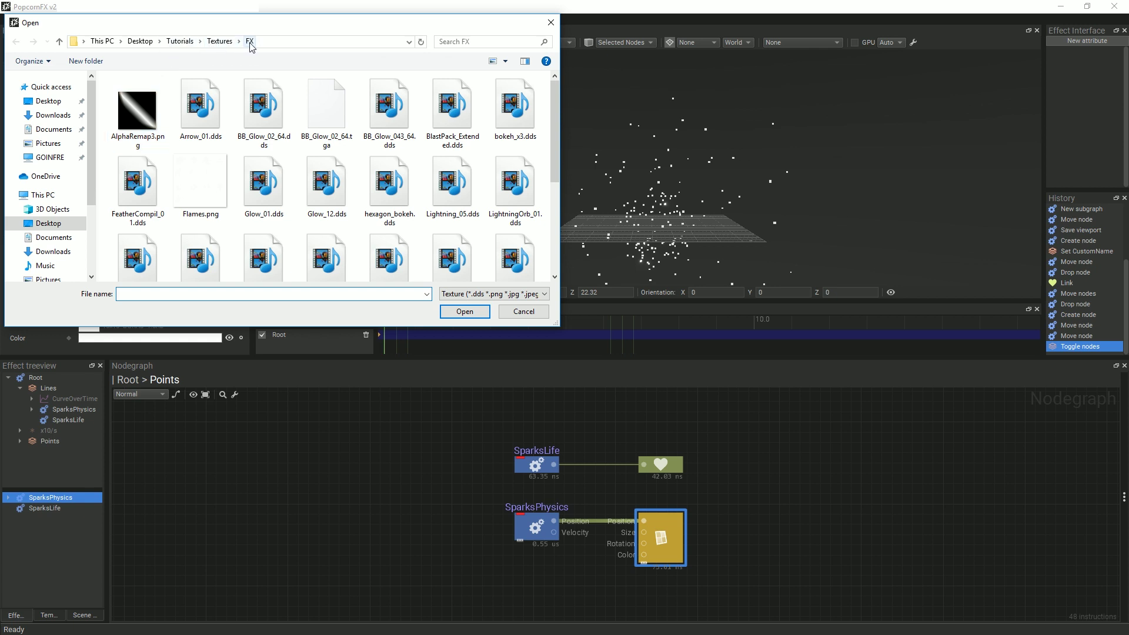
left_click(263, 115)
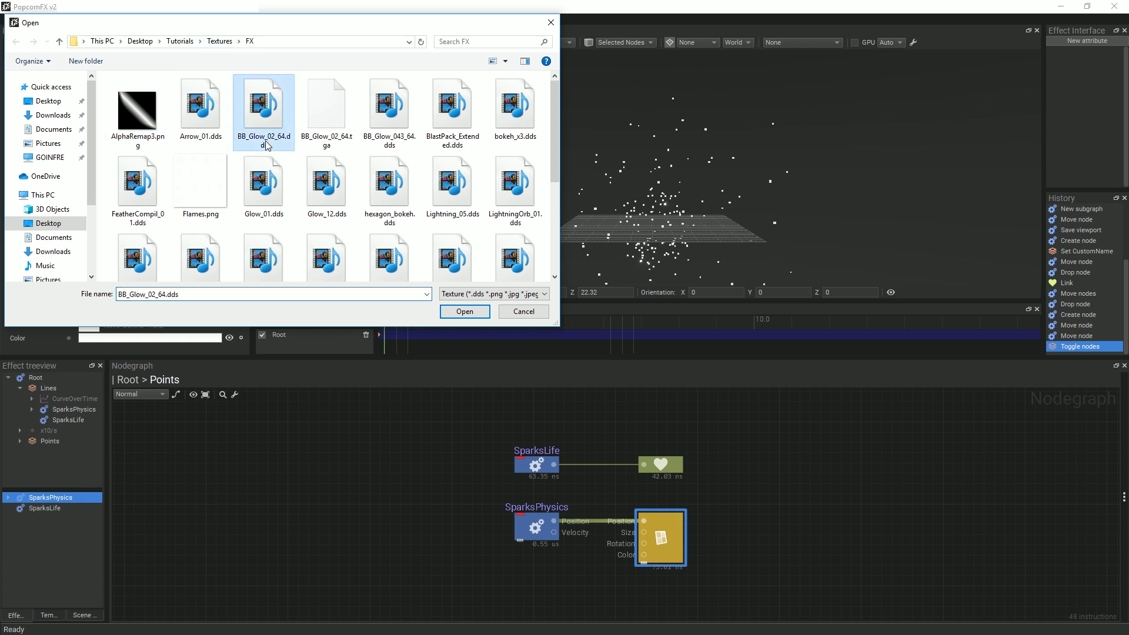
left_click(467, 315)
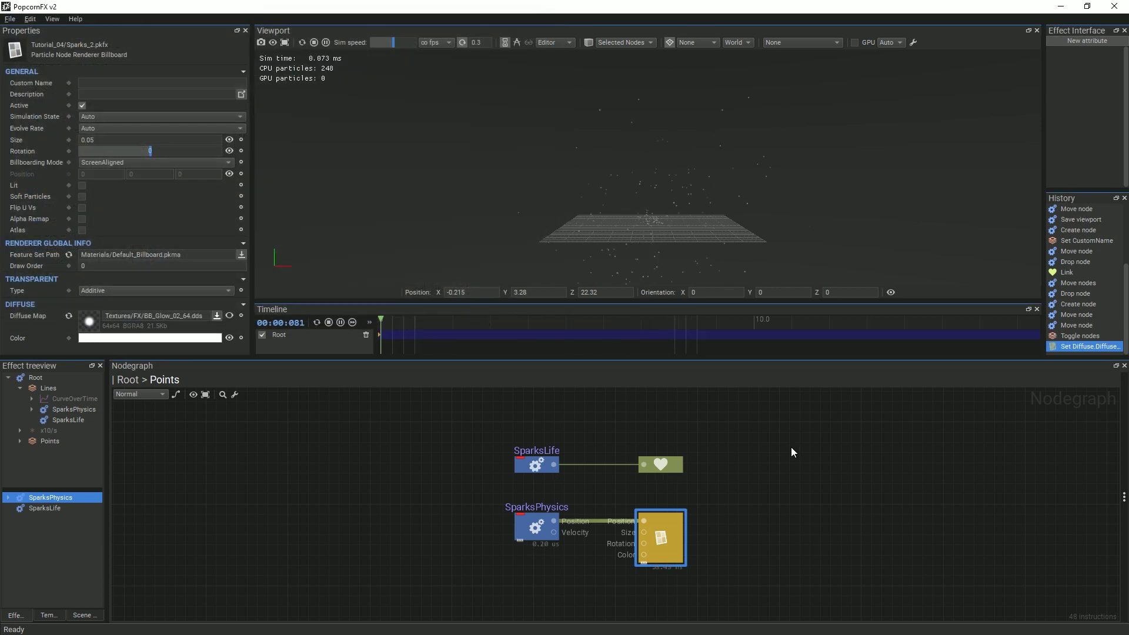
- In the Lines graph, group both CurveOverTime nodes into a SparksColor subgraph
left_click(128, 380)
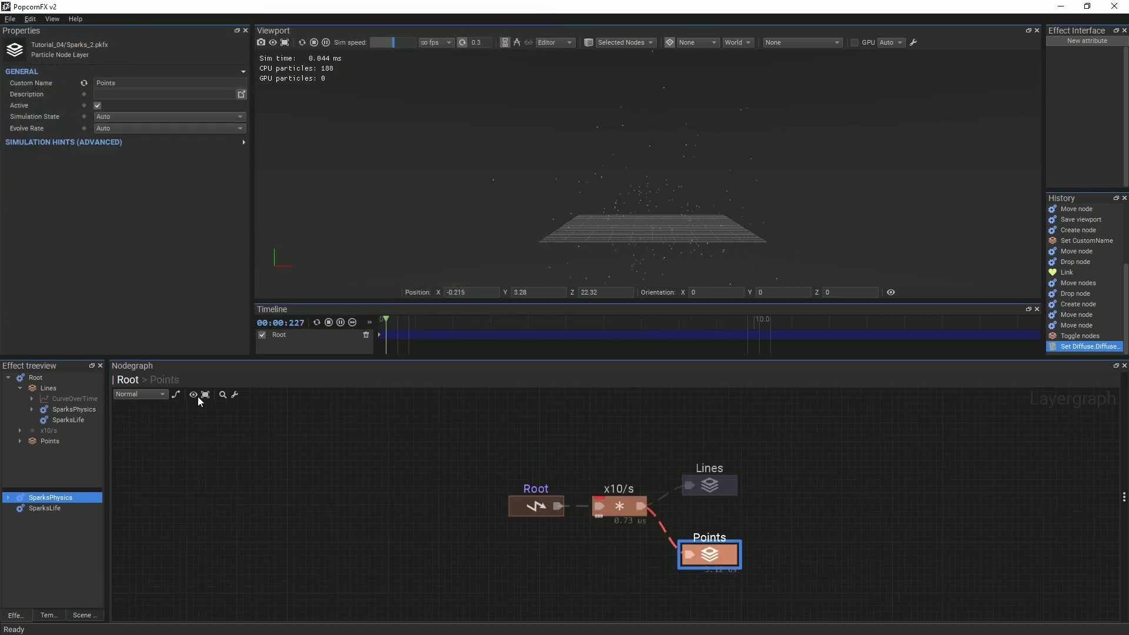
double_click(724, 481)
left_click_drag(642, 517, 746, 562)
right_click(741, 549)
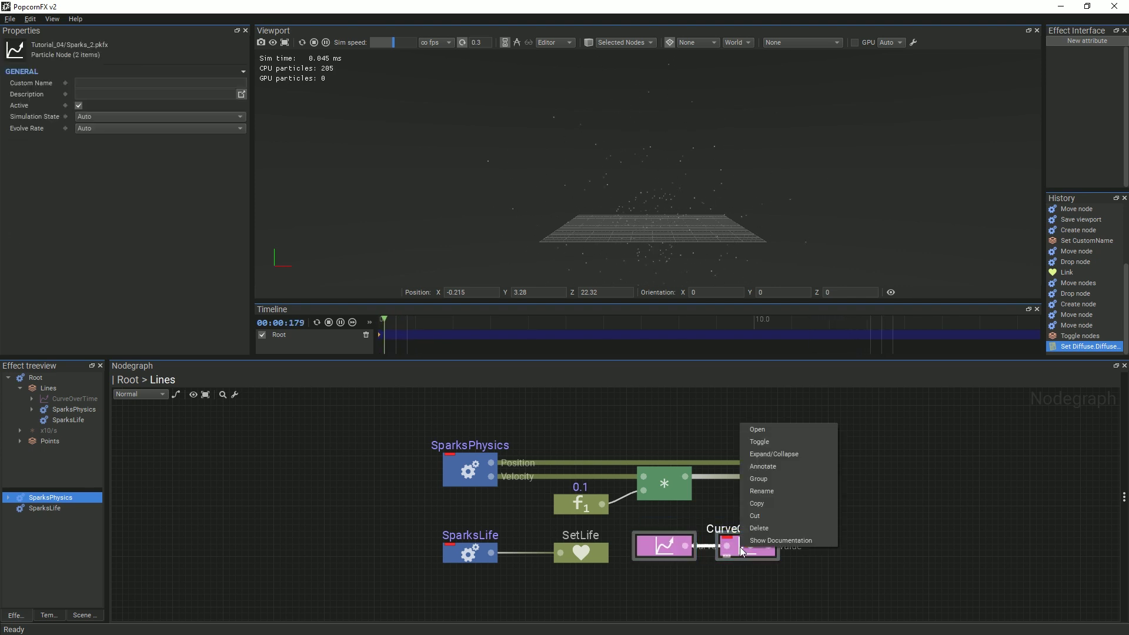
left_click(758, 479)
type("SparksColor")
key("Return")
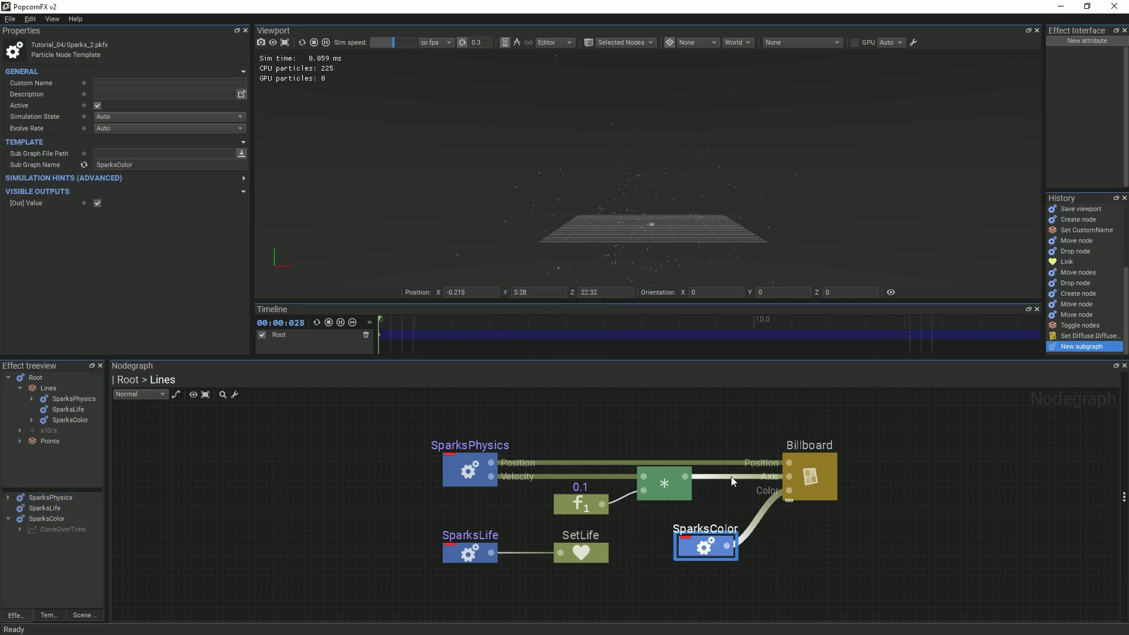
left_click_drag(717, 550, 677, 551)
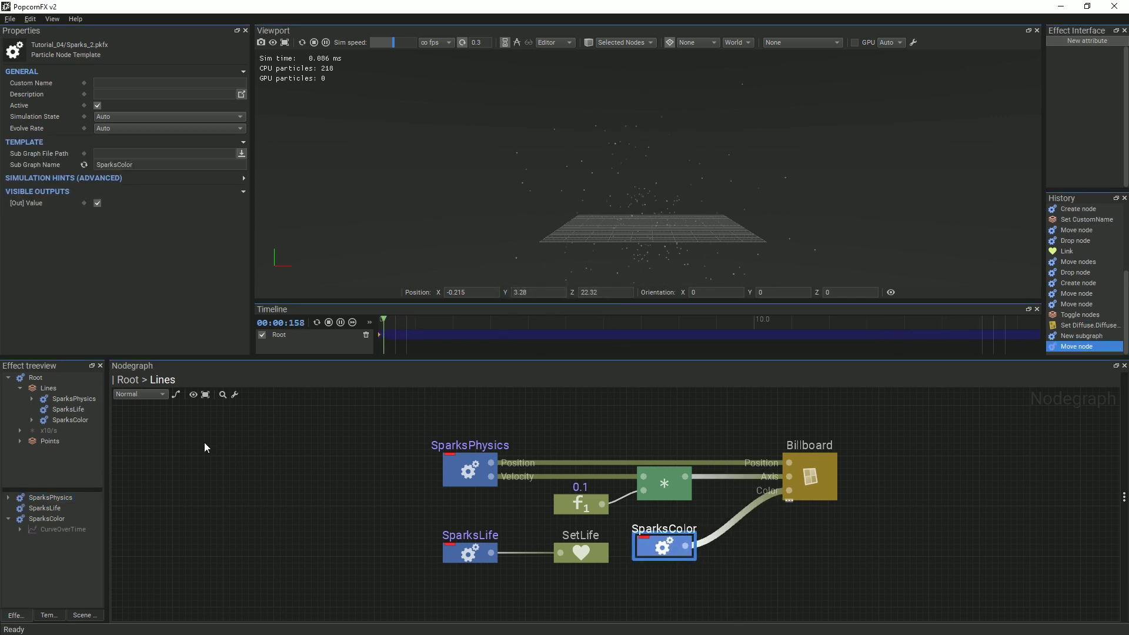
- Add the SparksColor template to the Points graph and wire it to the Color inputs
left_click(126, 386)
double_click(721, 549)
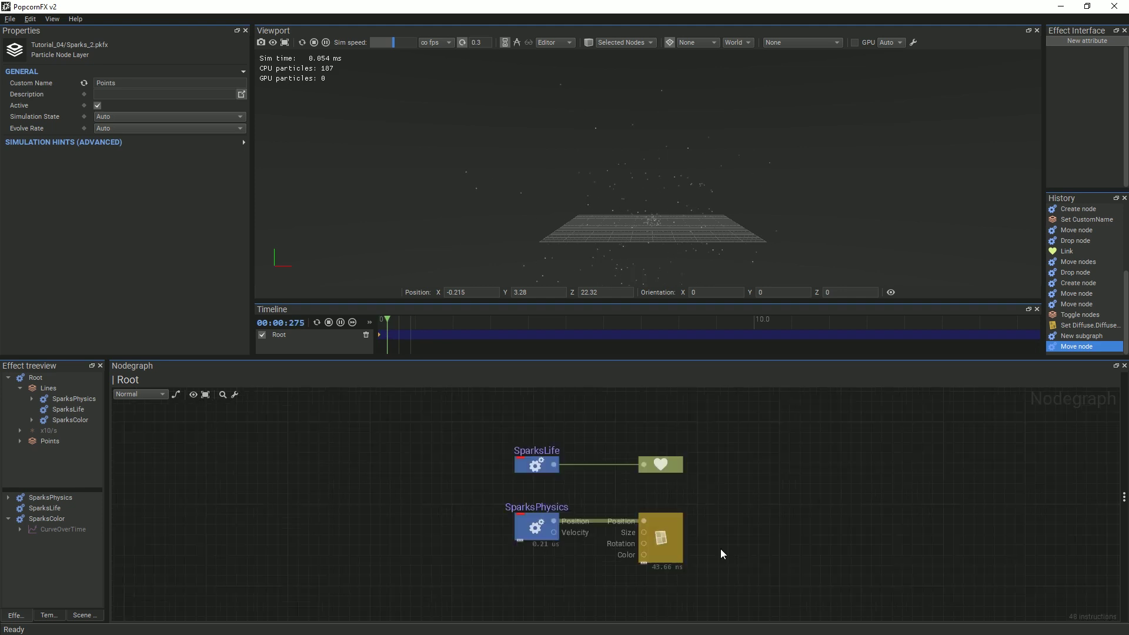
left_click(58, 520)
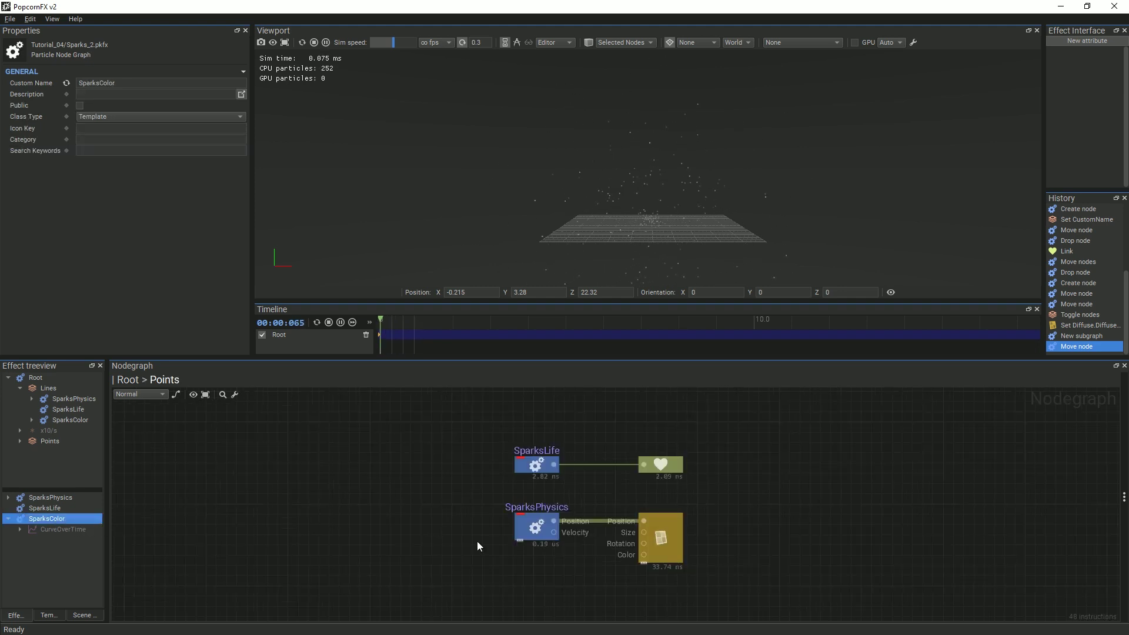
left_click_drag(529, 561, 563, 569)
left_click_drag(637, 556, 645, 553)
left_click_drag(547, 564, 531, 563)
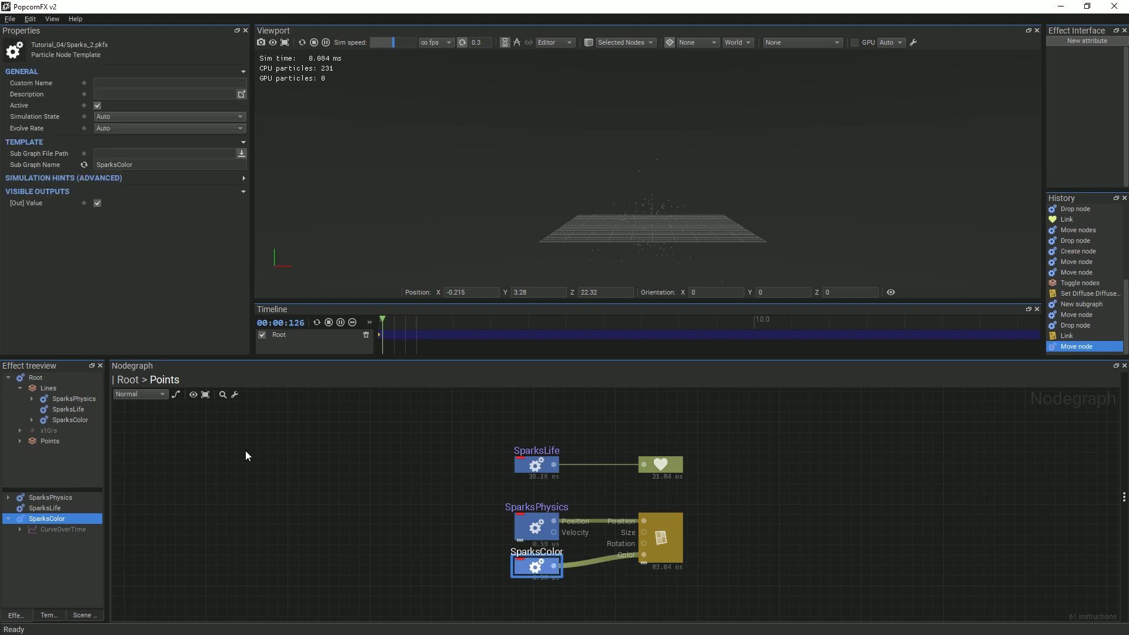
left_click(206, 450)
- Toggle the disabled Lines layer back on with Ctrl+T, then open the SparksLife template graph
left_click(127, 379)
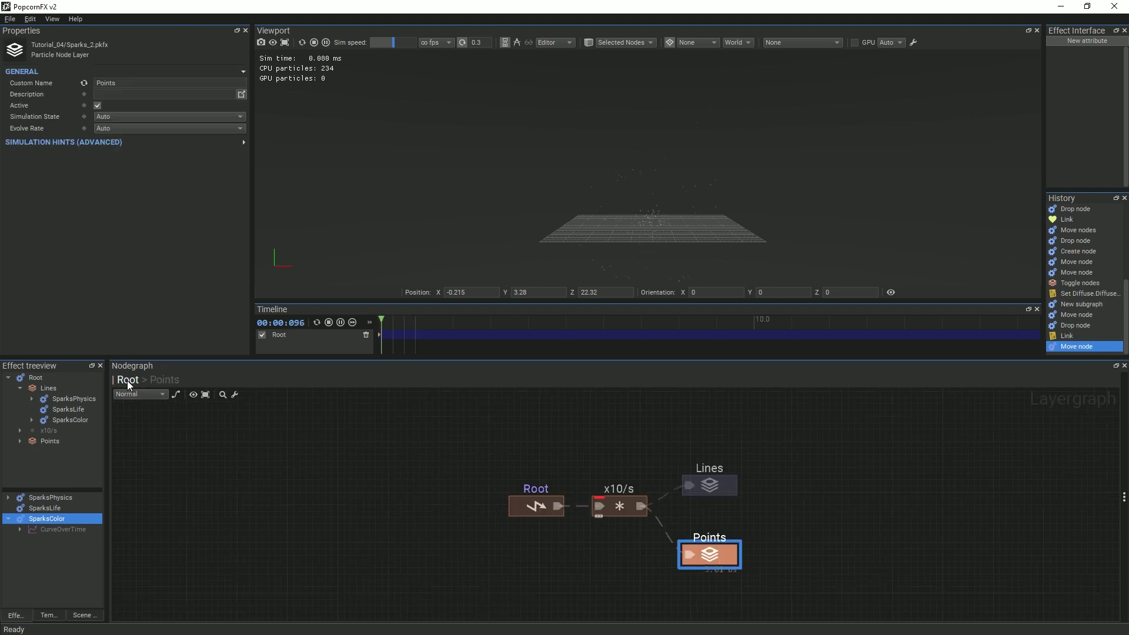
left_click(724, 484)
right_click(724, 485)
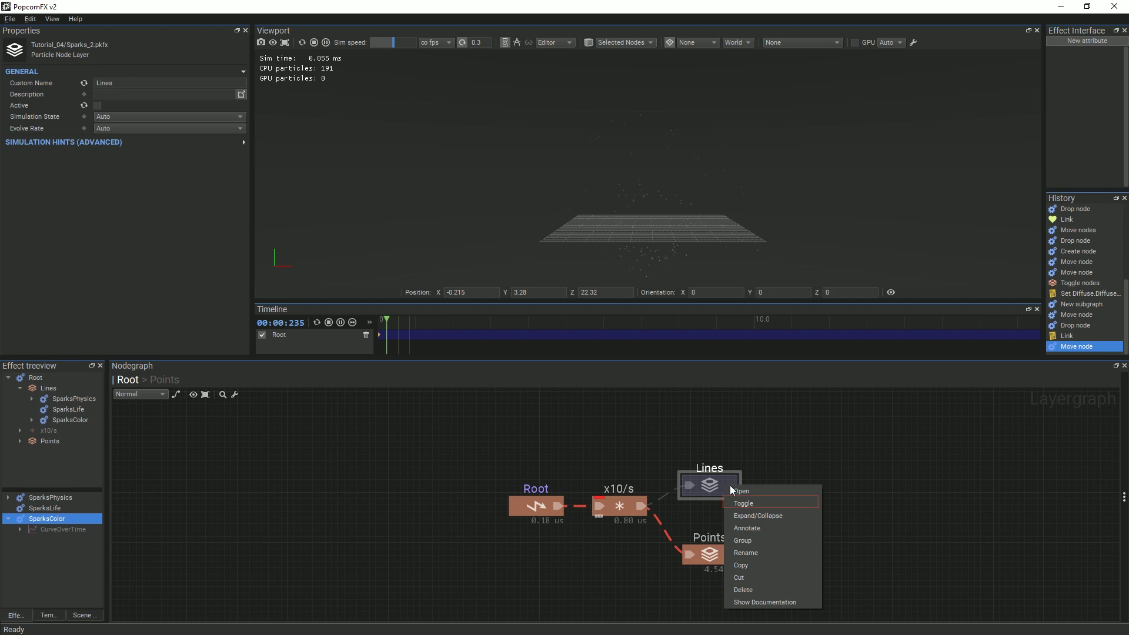
left_click(729, 478)
key("ctrl+t")
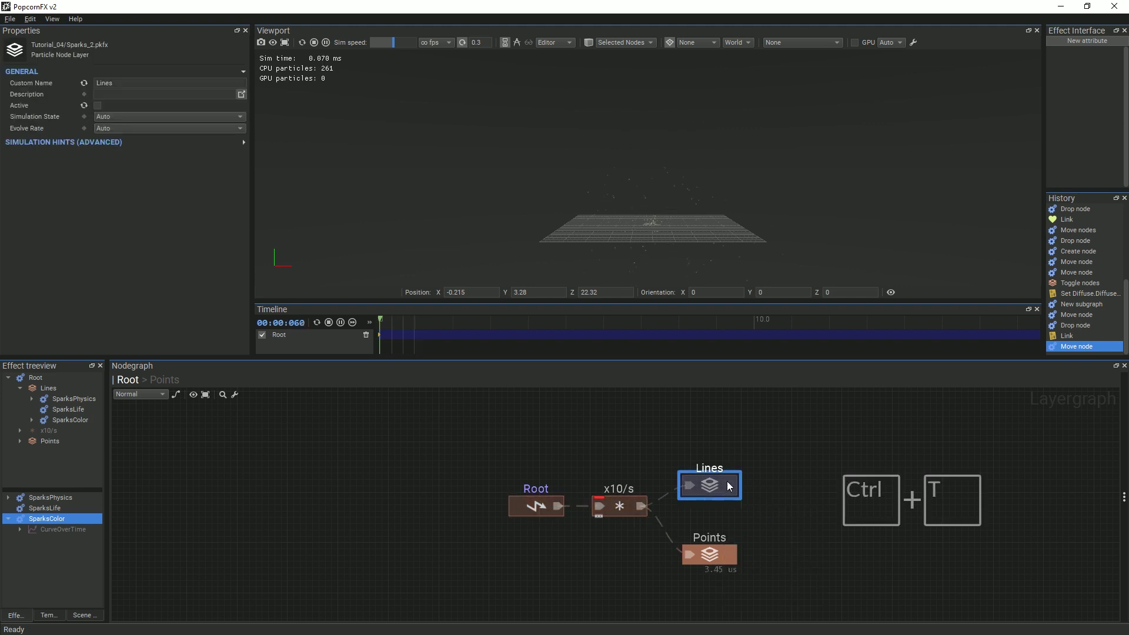
key("ctrl+t")
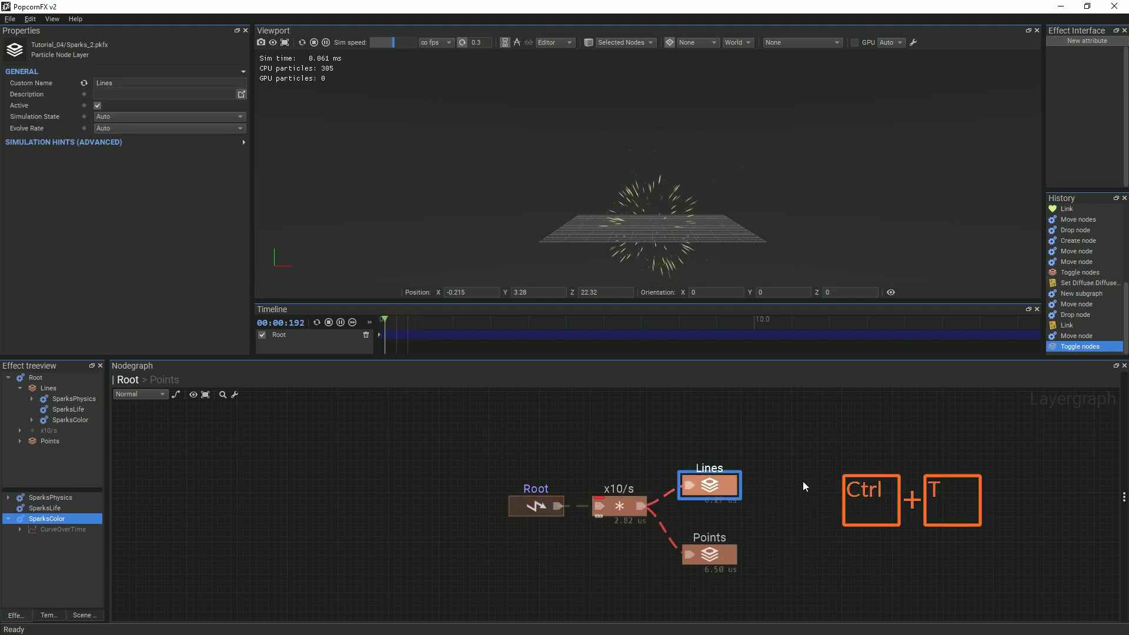
left_click(816, 486)
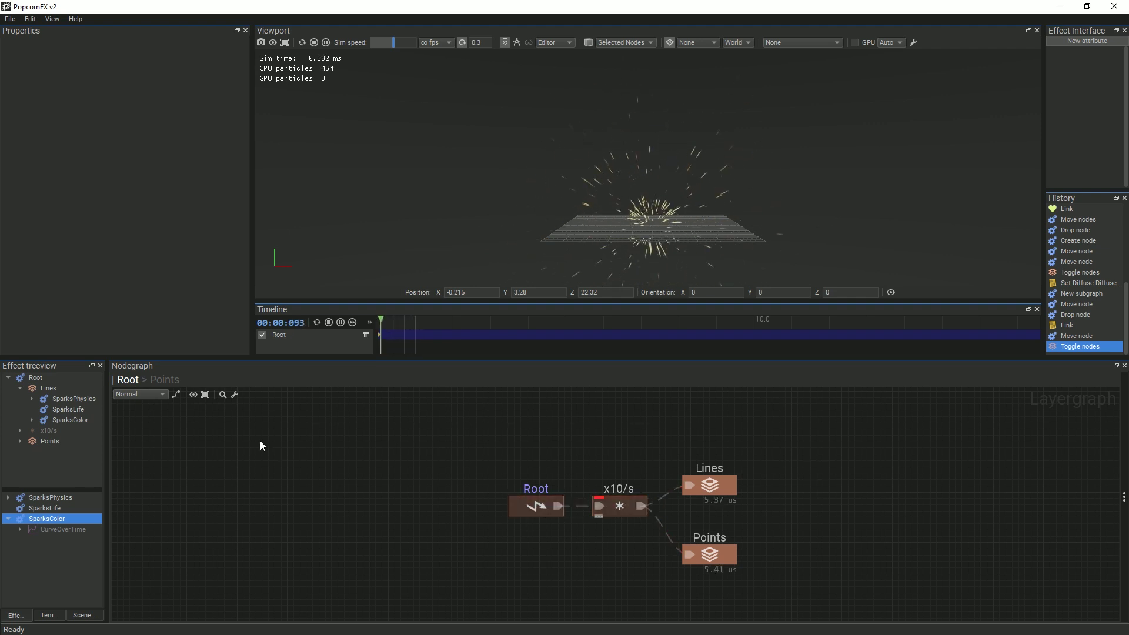
left_click(83, 509)
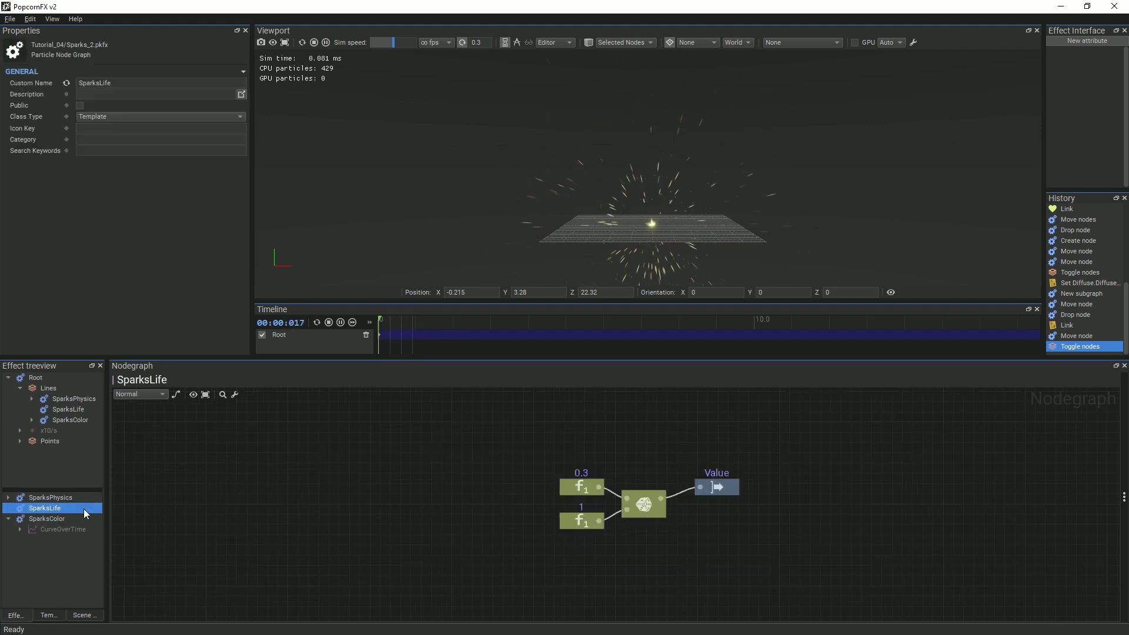
- Change the SparksLife upper lifetime constant's Value F1 from 1 to 2
left_click(584, 515)
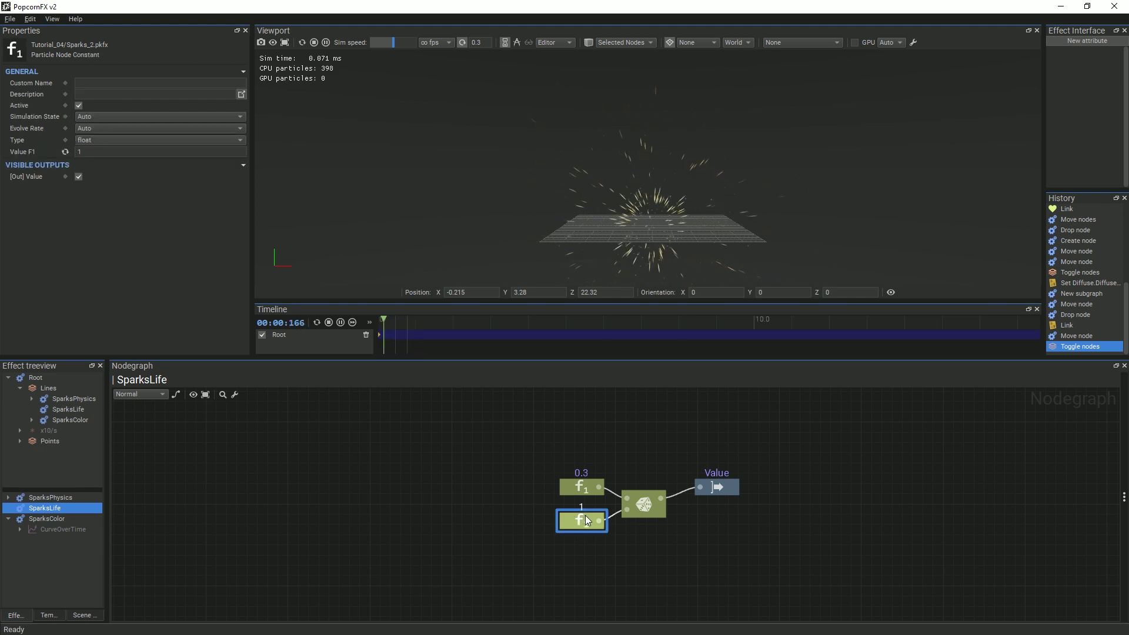
left_click(84, 152)
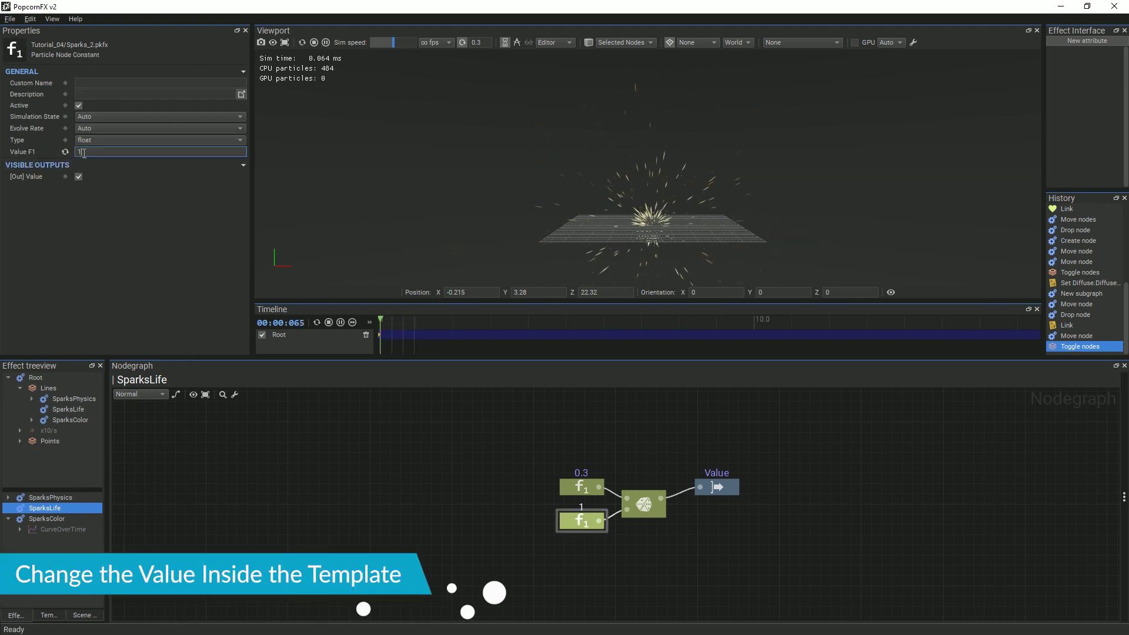
key("BackSpace")
type("2")
key("Return")
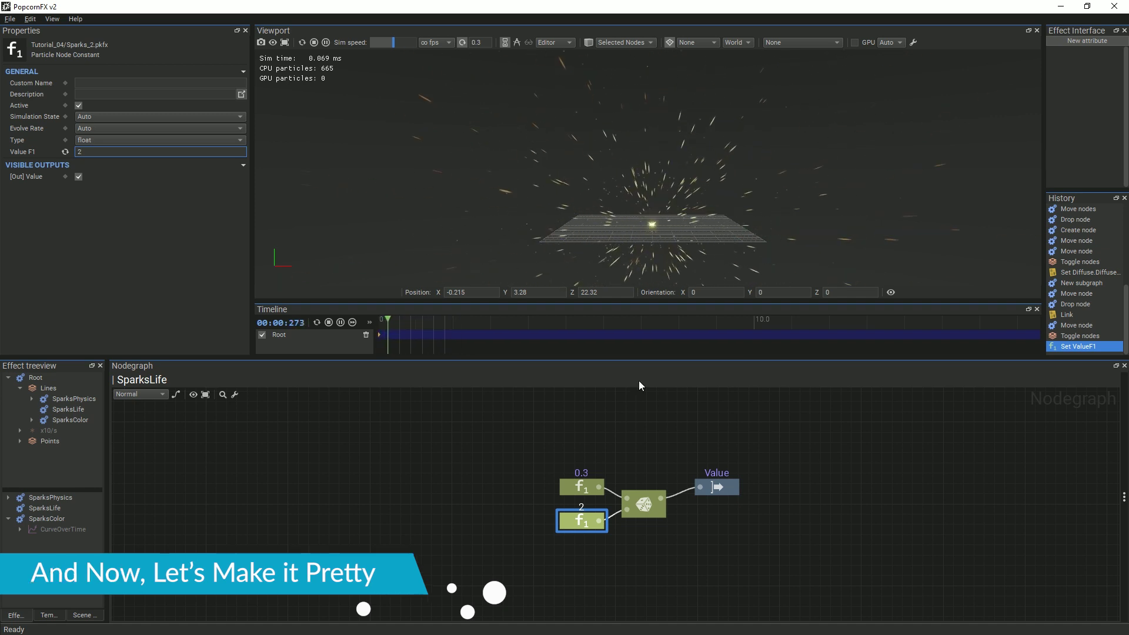
left_click(510, 504)
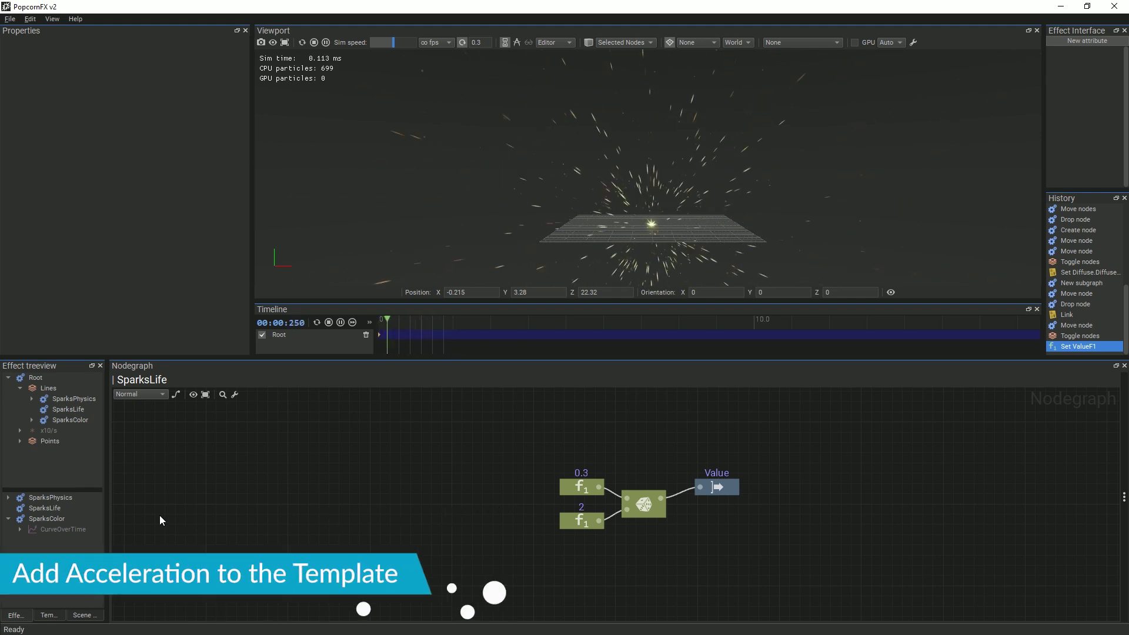
left_click(69, 496)
- Set Accel Y to -30 on the SparksPhysics Physics node, then return to the Lines layer graph
double_click(30, 499)
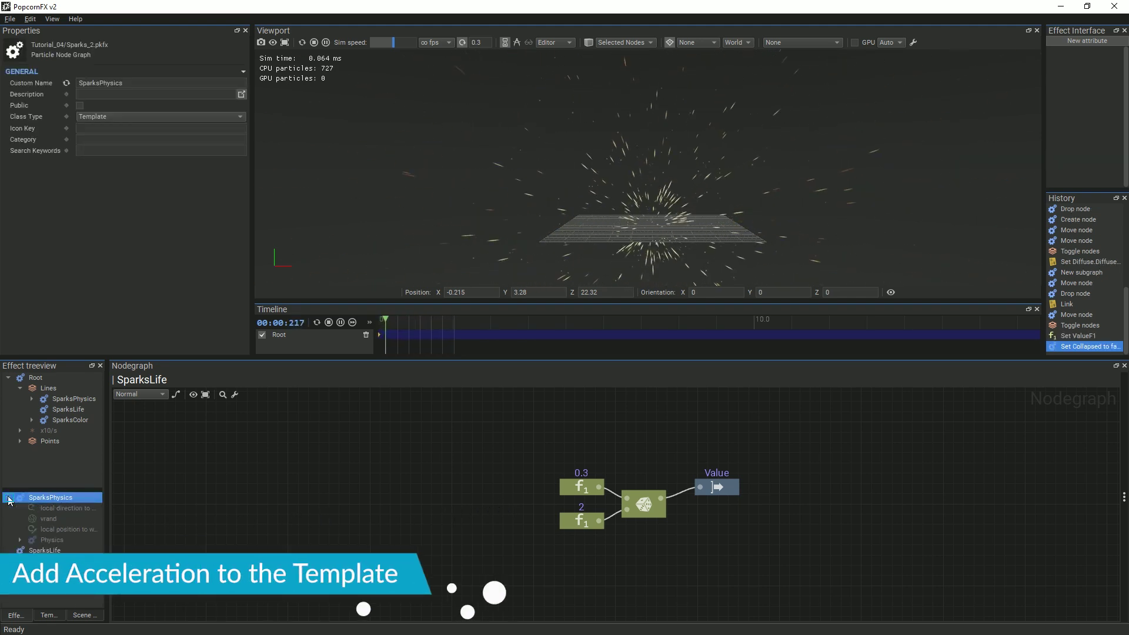
left_click(47, 541)
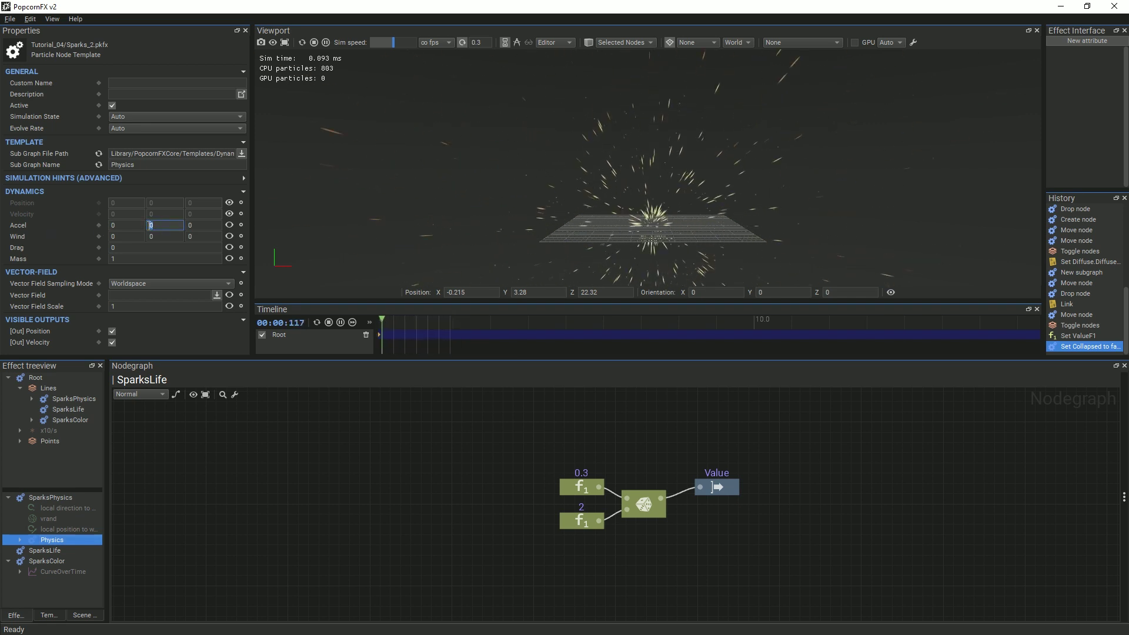
type("-30")
key("Return")
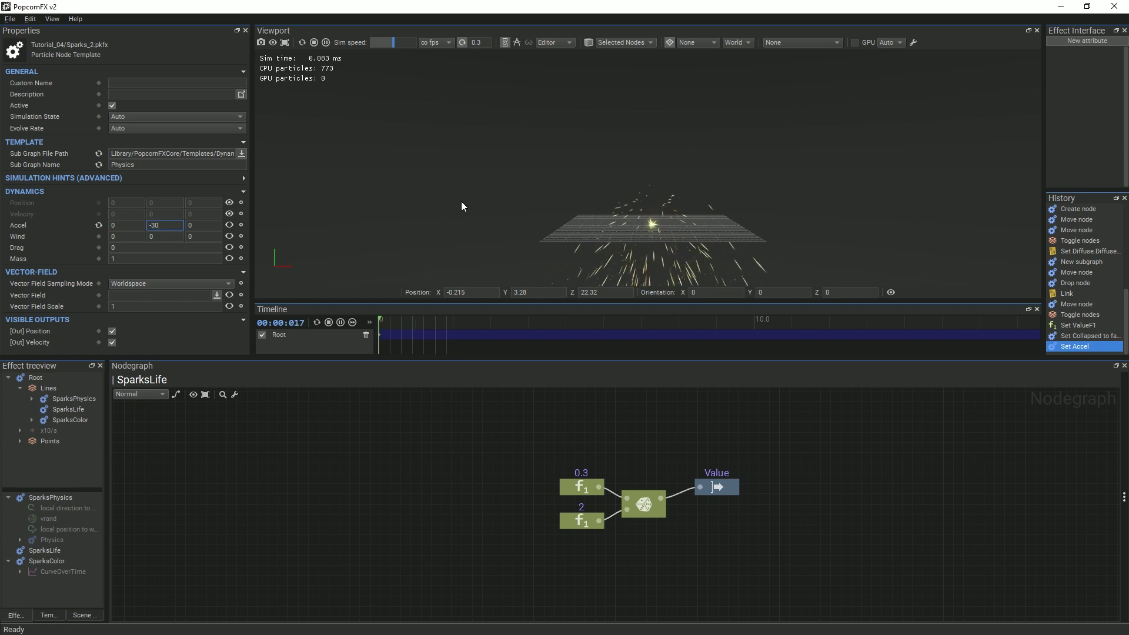
double_click(47, 389)
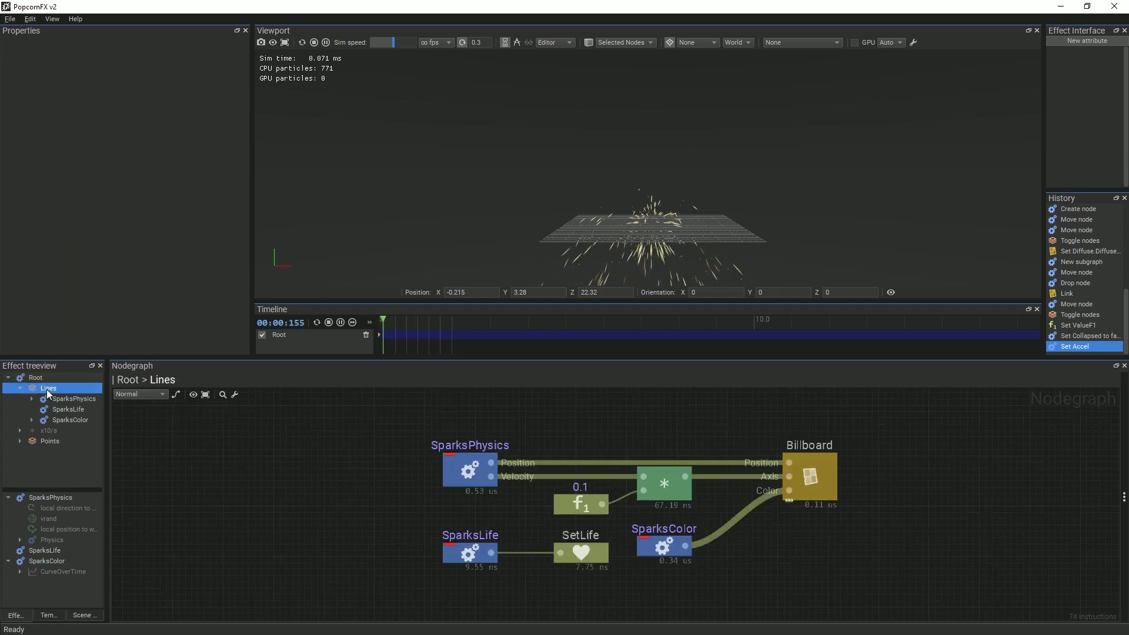
- In SparksPhysics, add a scene.axisUp node linked to local position to world's Position
double_click(461, 470)
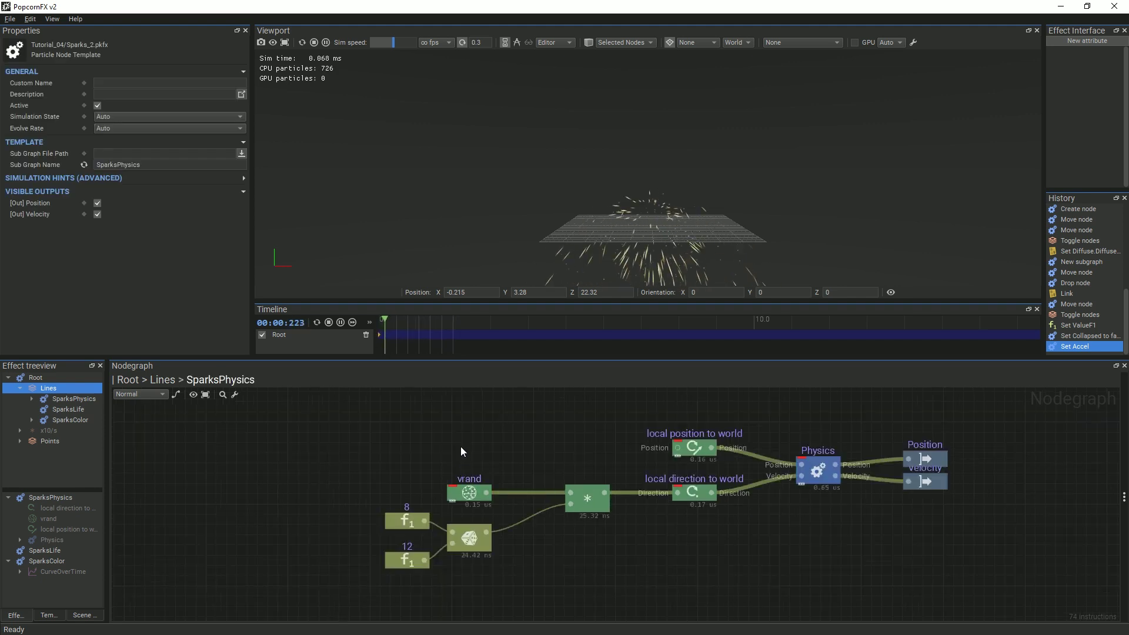
right_click(565, 442)
type("sce")
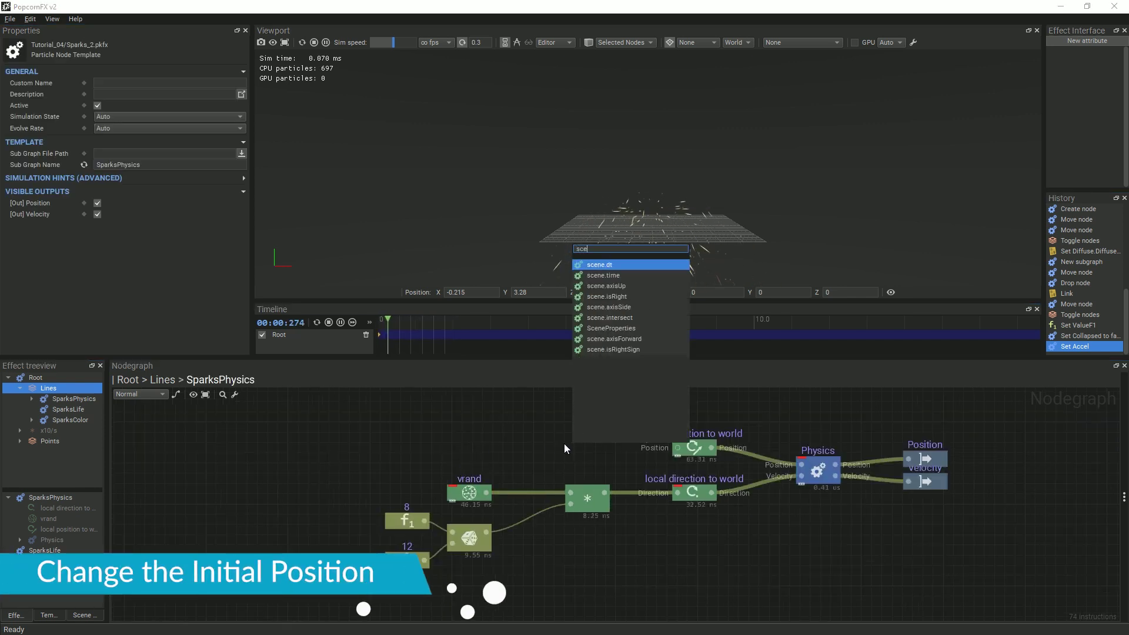
left_click(644, 285)
left_click_drag(607, 460, 674, 452)
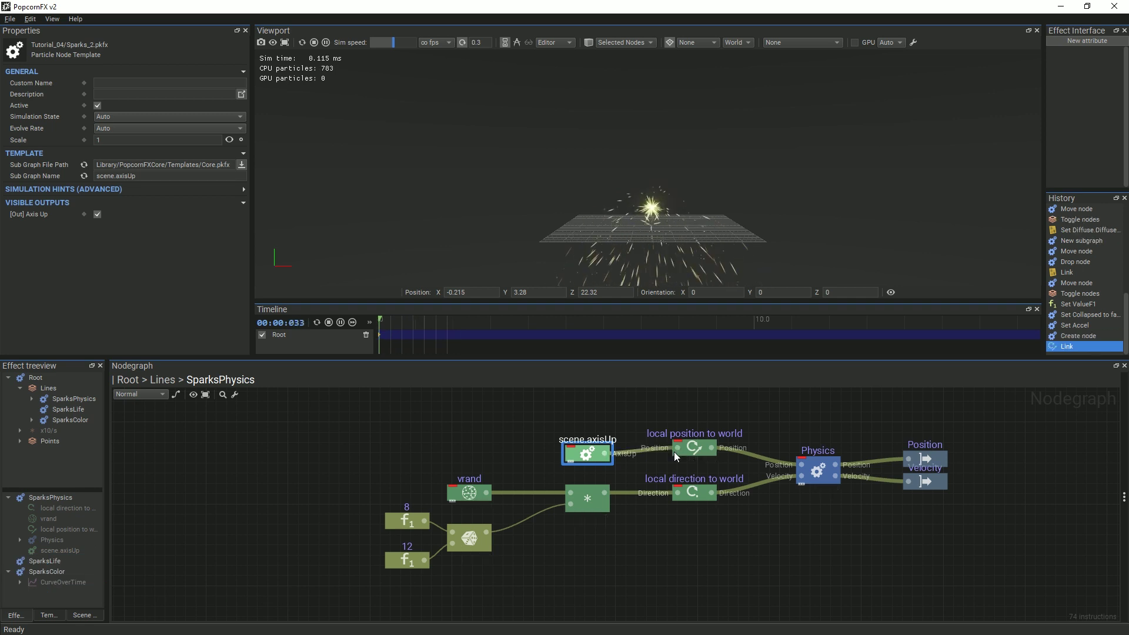
left_click_drag(586, 458, 586, 448)
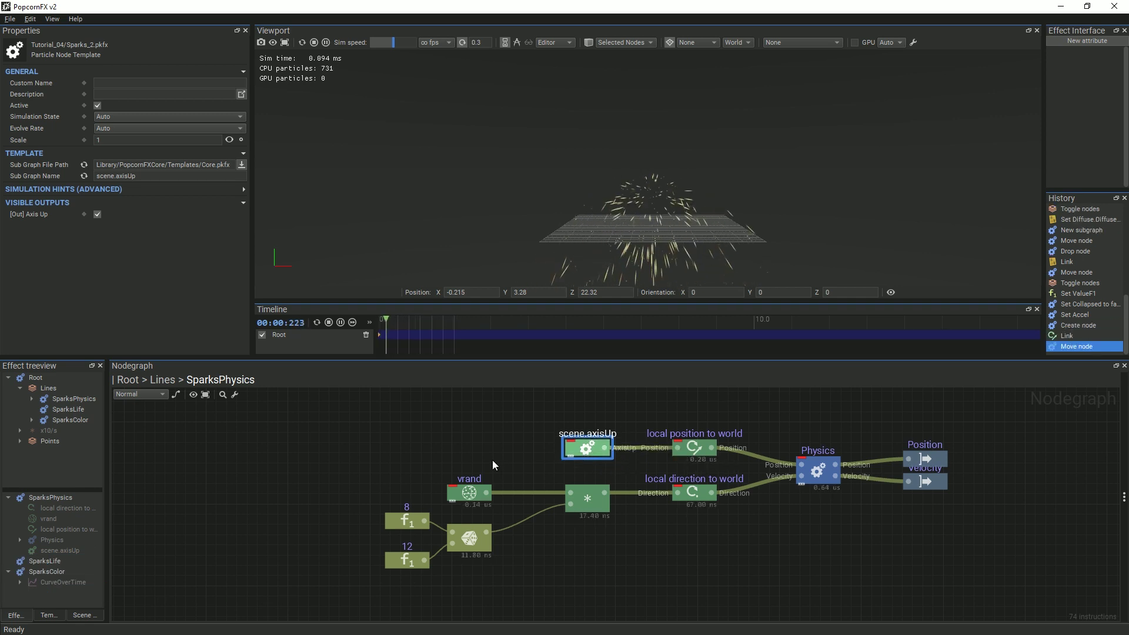
- Set the scene.axisUp Scale to 4 and shift the Position and Velocity outputs right
double_click(104, 140)
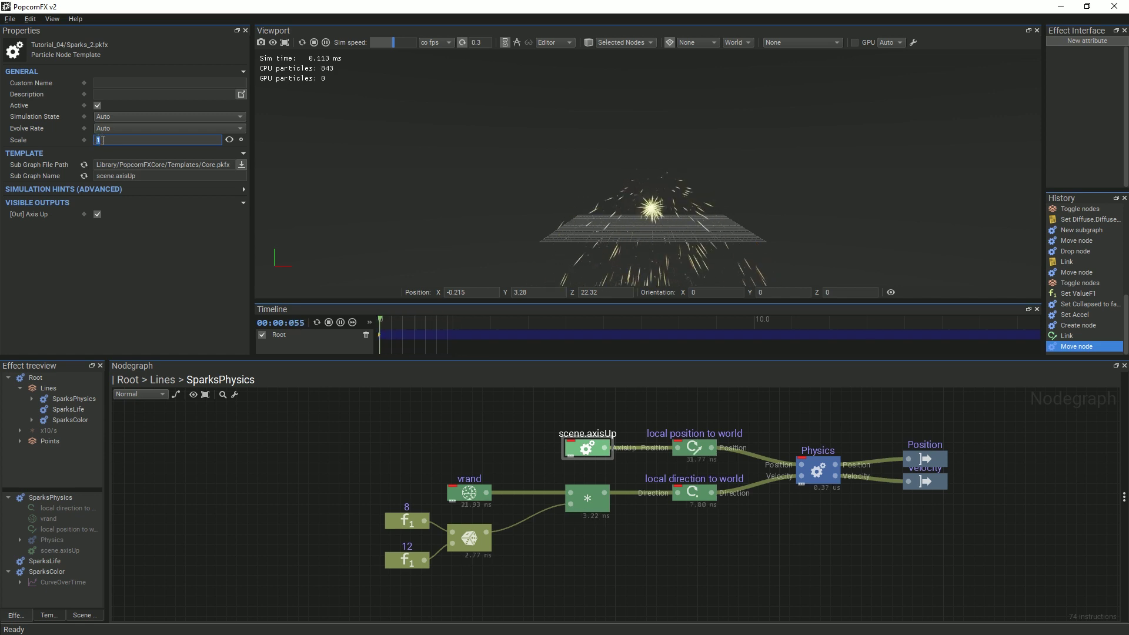
type("4")
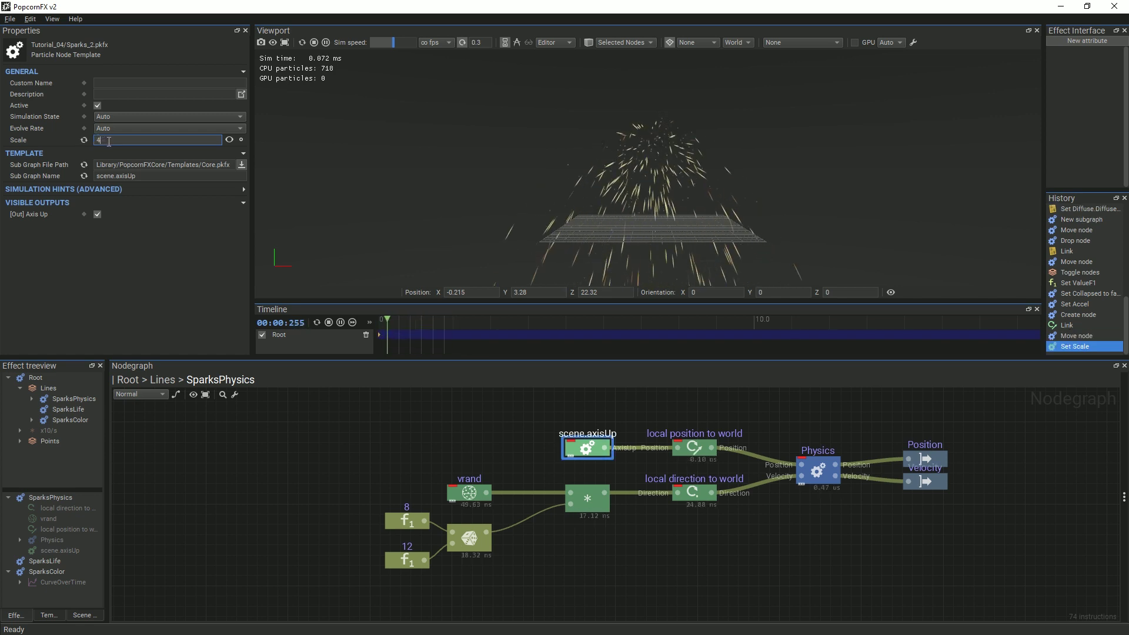
left_click_drag(915, 432, 993, 489)
left_click(856, 398)
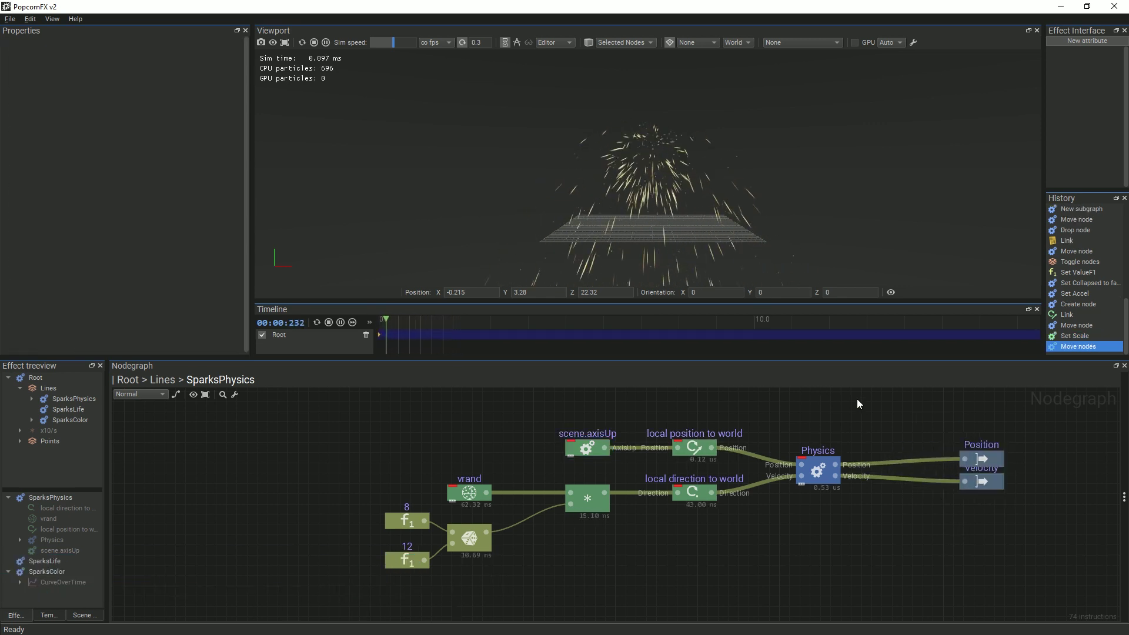
- Insert a Collision node between Physics and the Position/Velocity outputs, wiring its velocity to Velocity
right_click(902, 460)
type("coll")
key("Return")
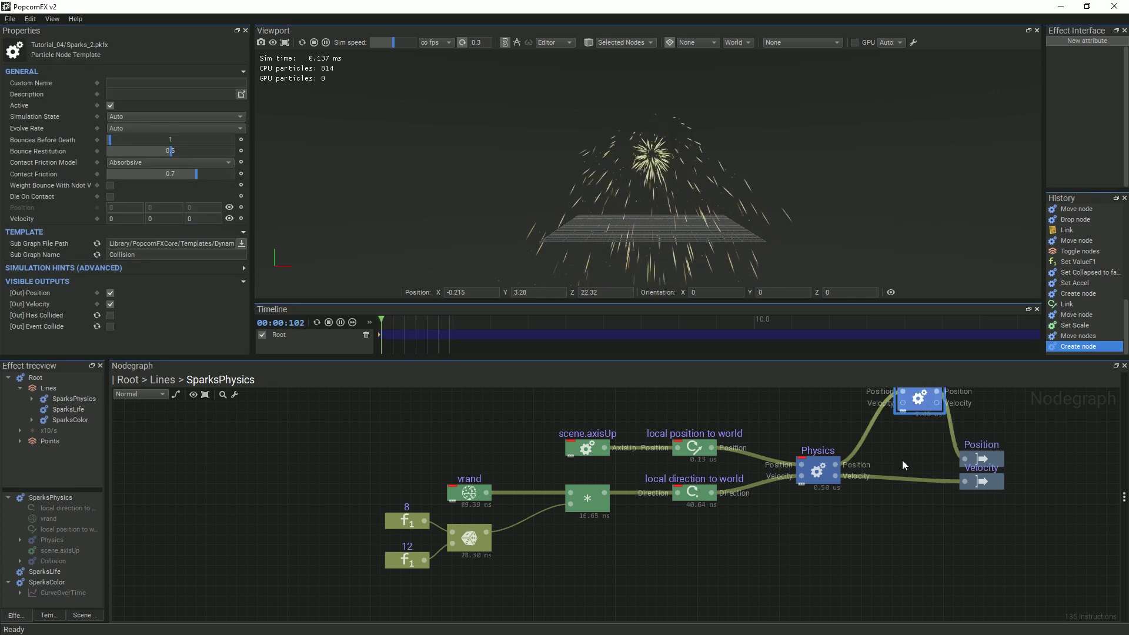
left_click_drag(917, 399, 965, 489)
left_click_drag(901, 429, 905, 471)
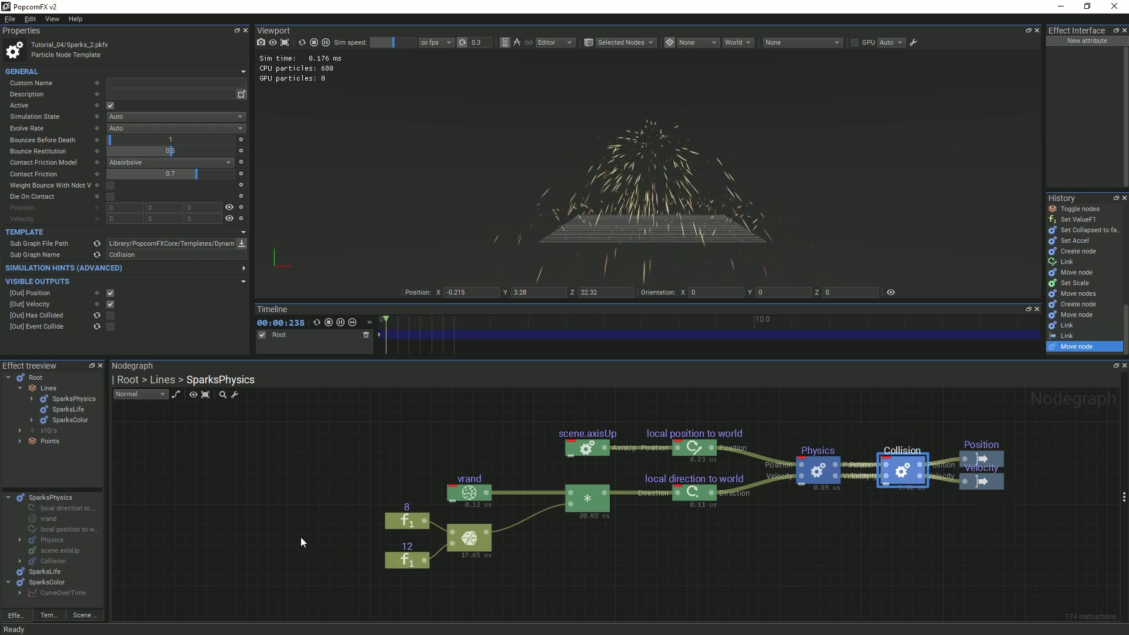